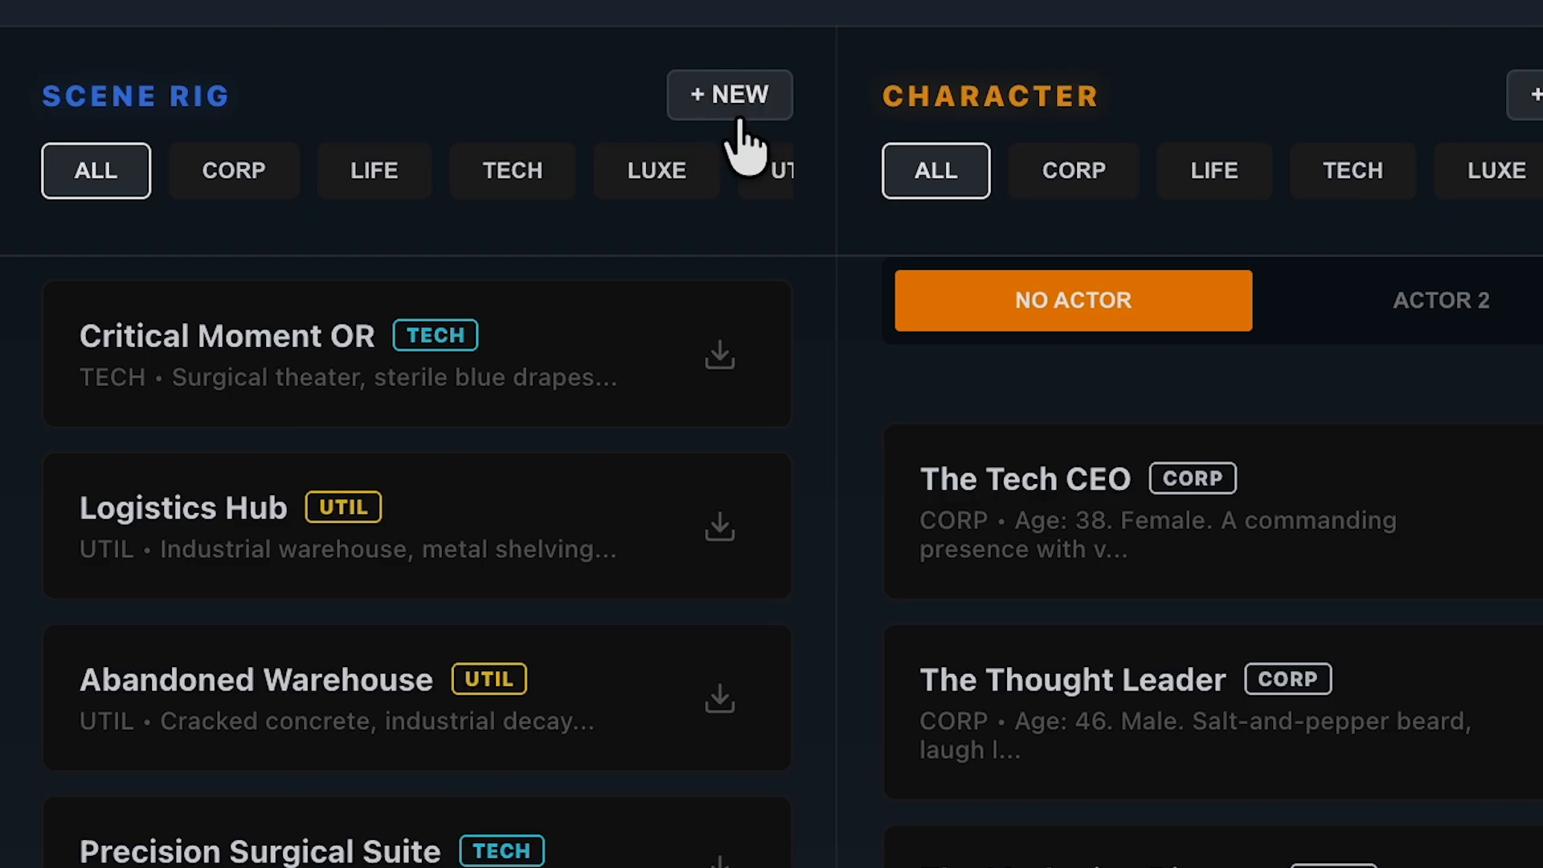
# - Create a new scene in the Scene Rig named "My Office" with the archetype LIFE
pyautogui.click(732, 99)
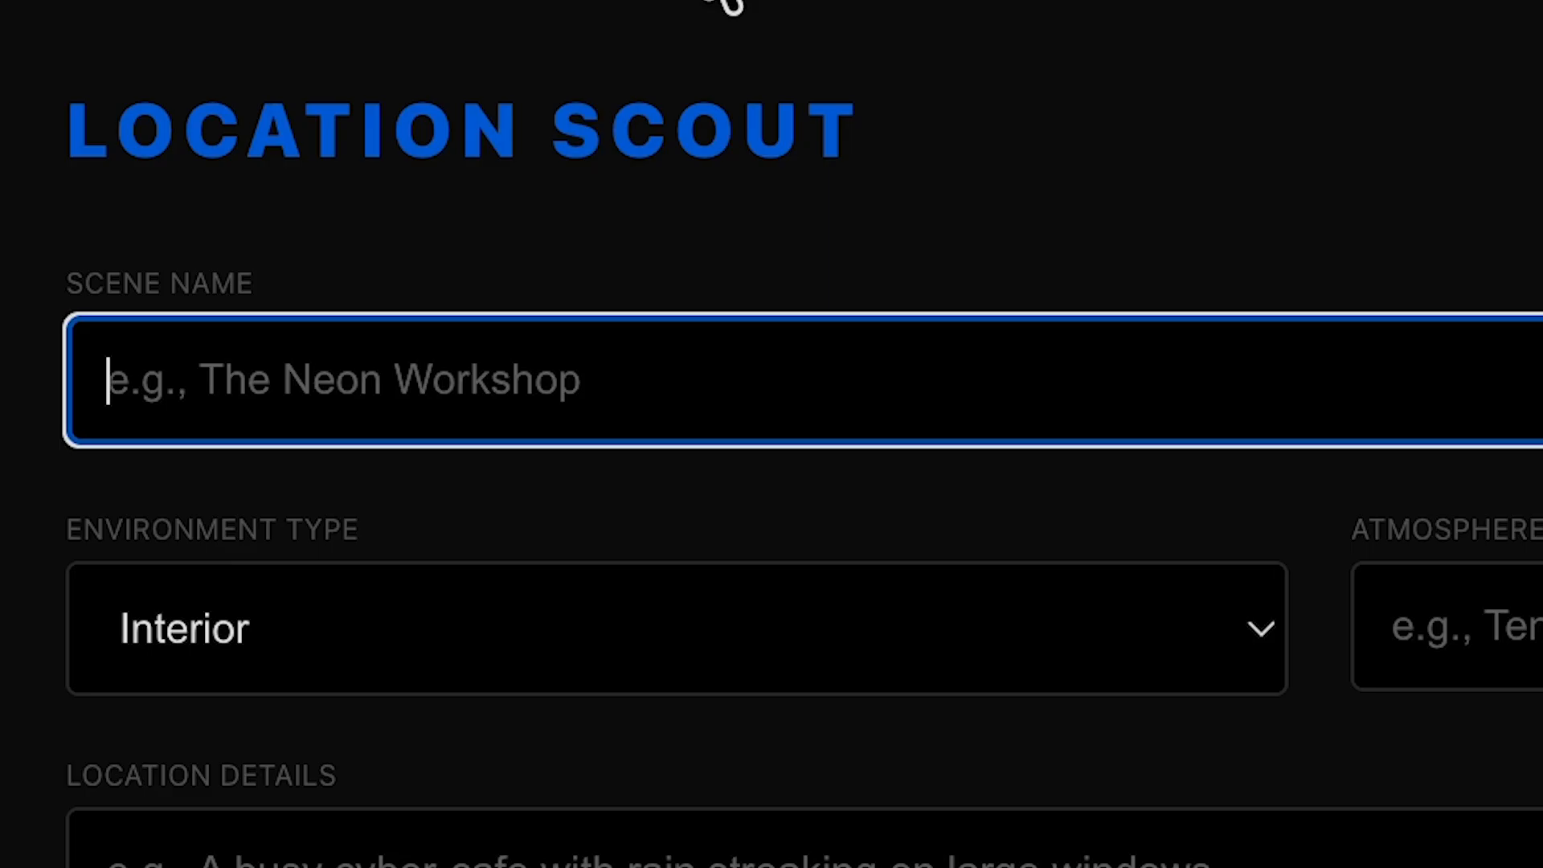
pyautogui.write('My O')
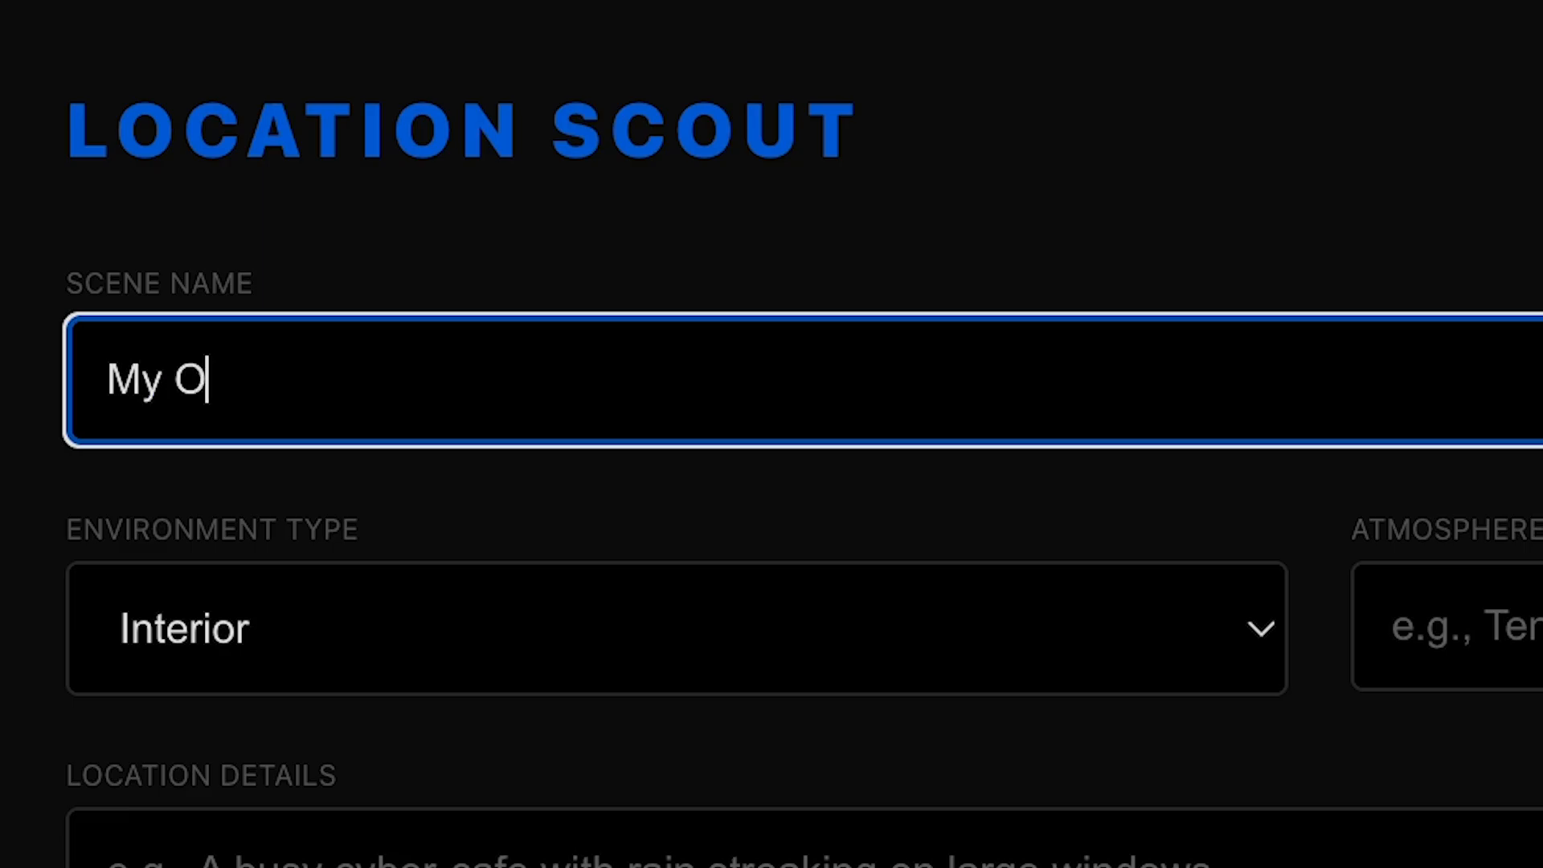
pyautogui.write('ffice')
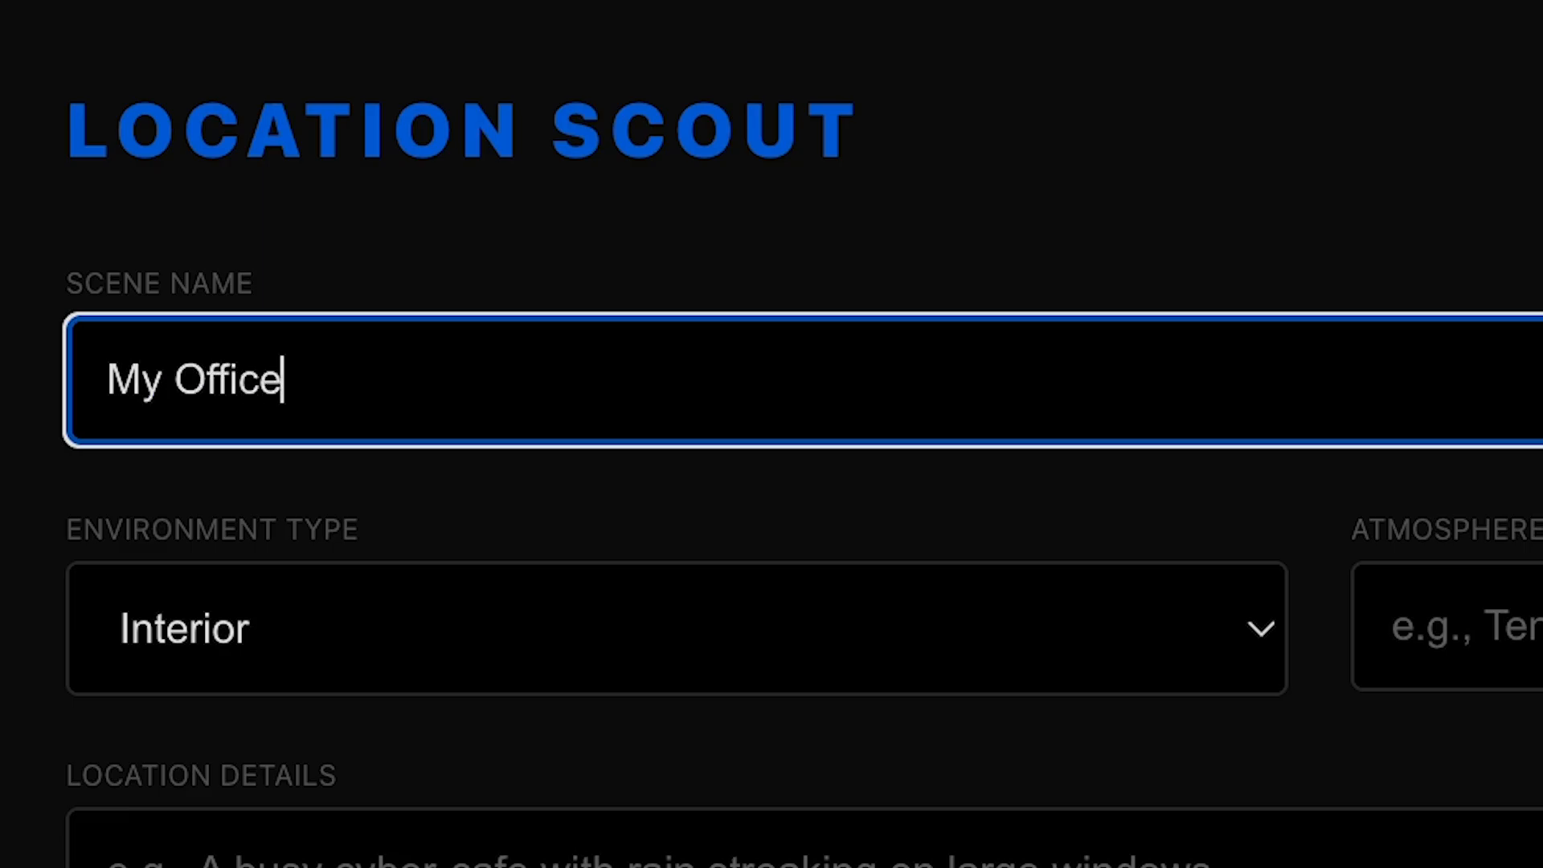
pyautogui.click(759, 411)
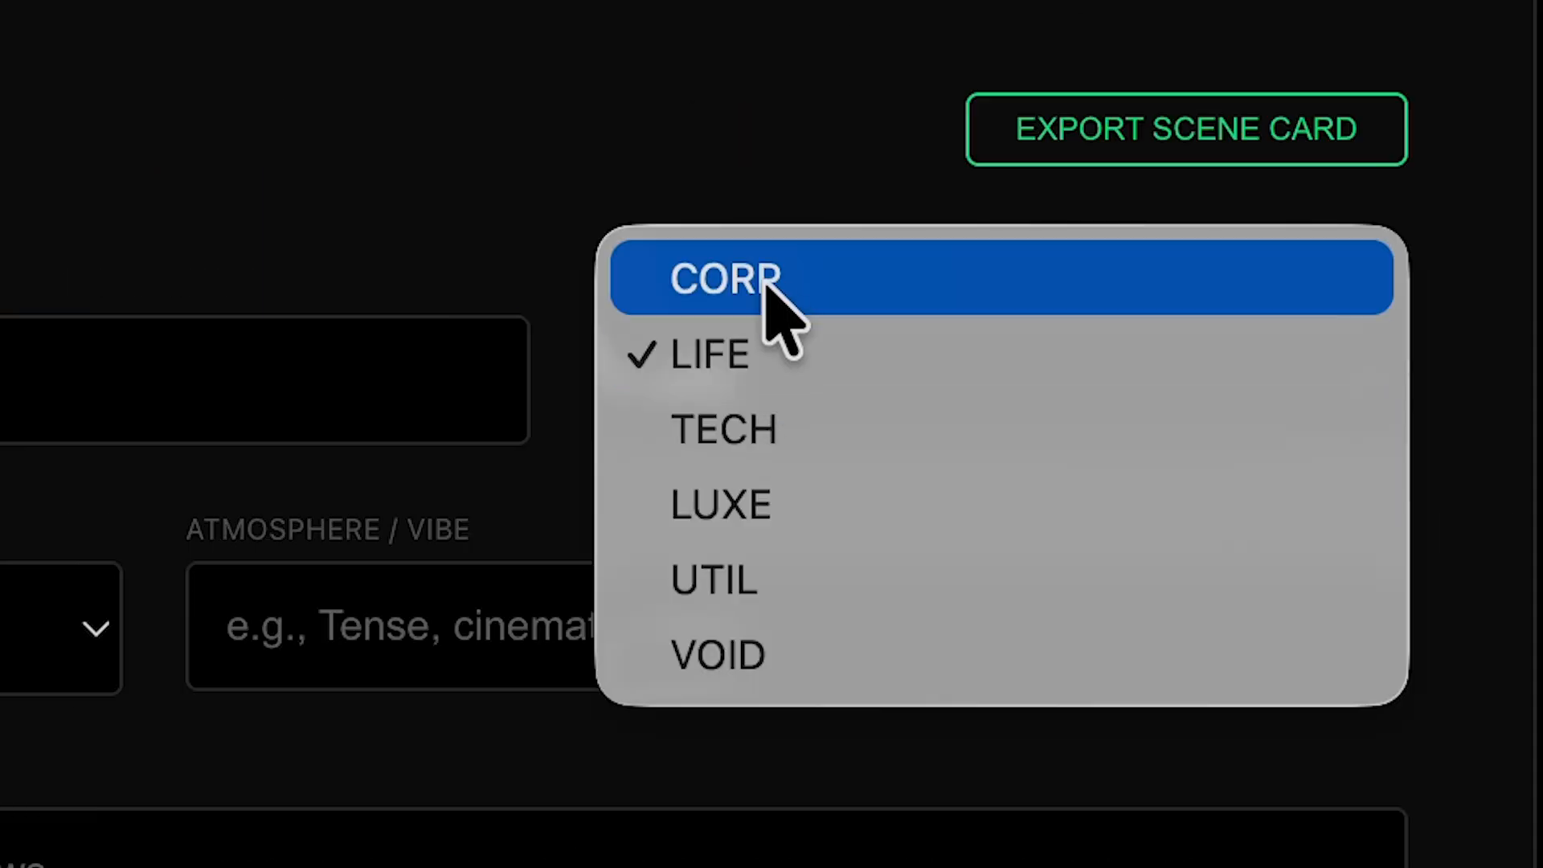
pyautogui.click(727, 355)
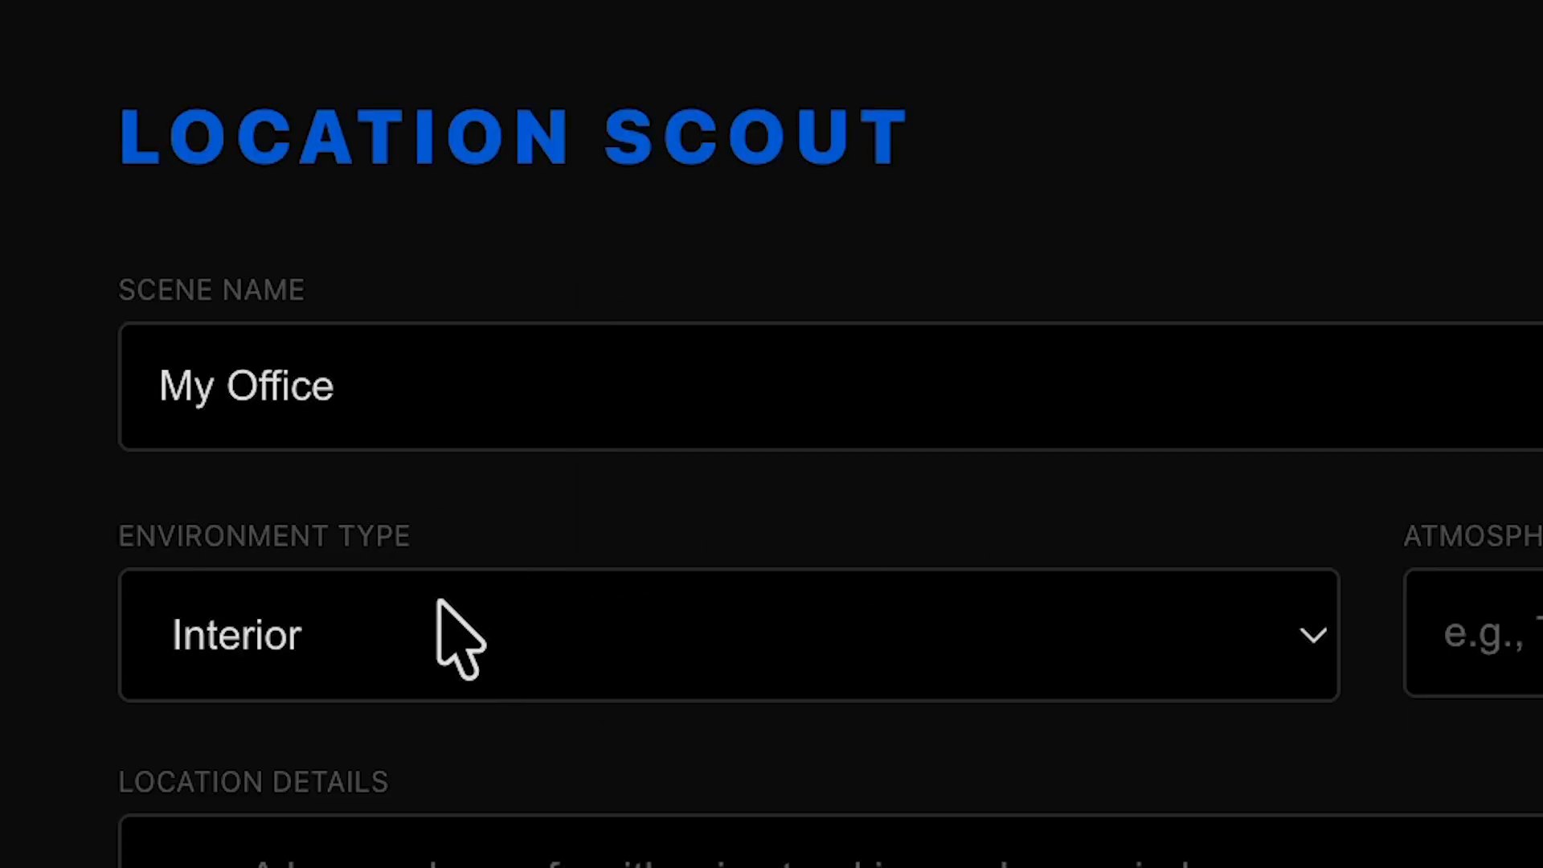
# - Set the scene's environment type to Interior and its atmosphere to "Tense, golden hour light shining through windows"
pyautogui.click(434, 659)
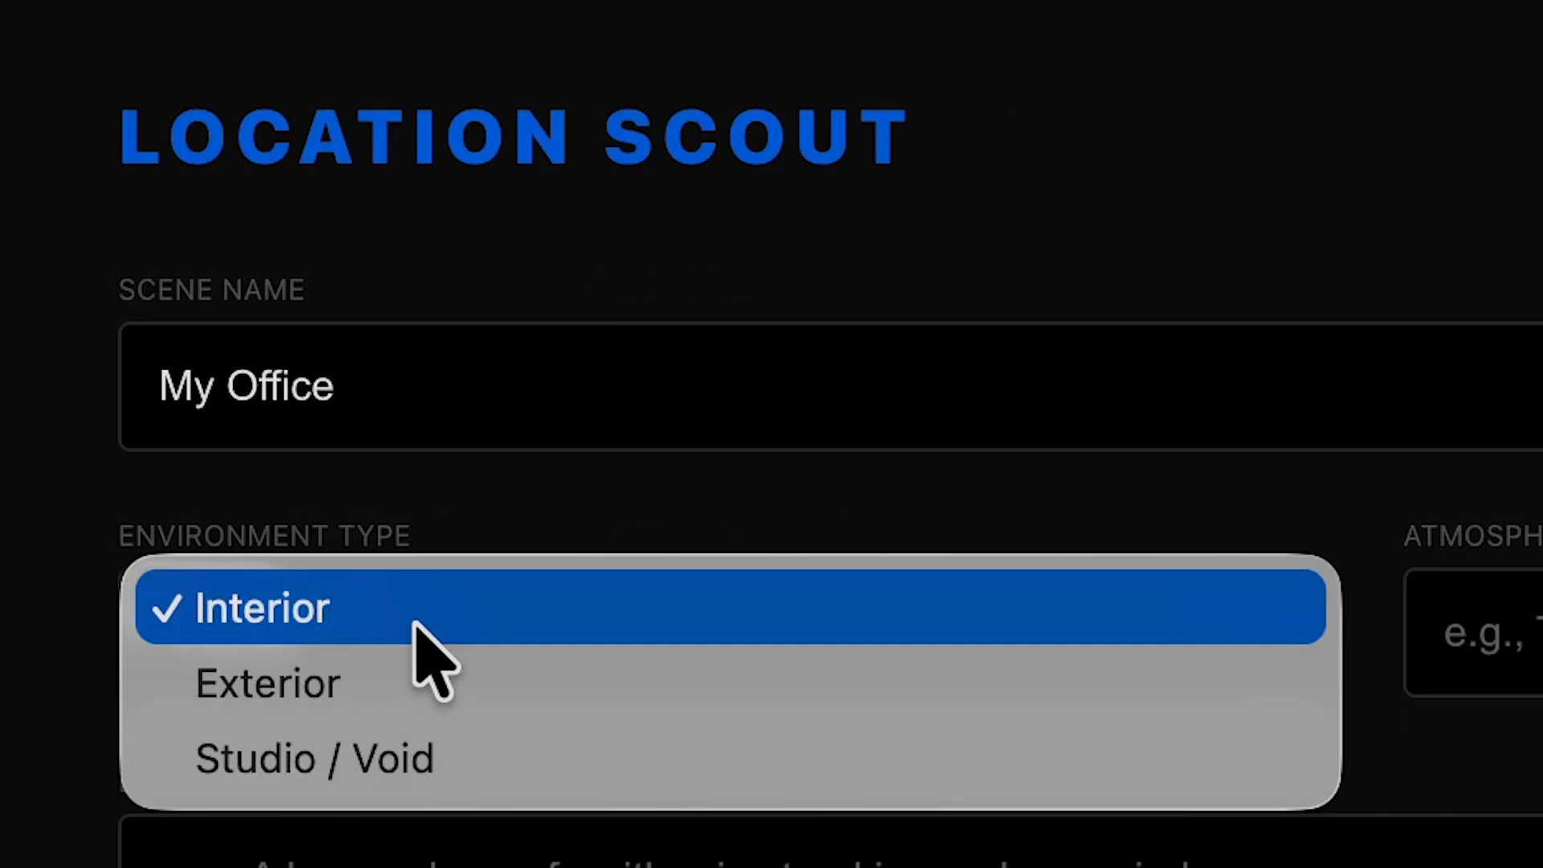
pyautogui.click(413, 623)
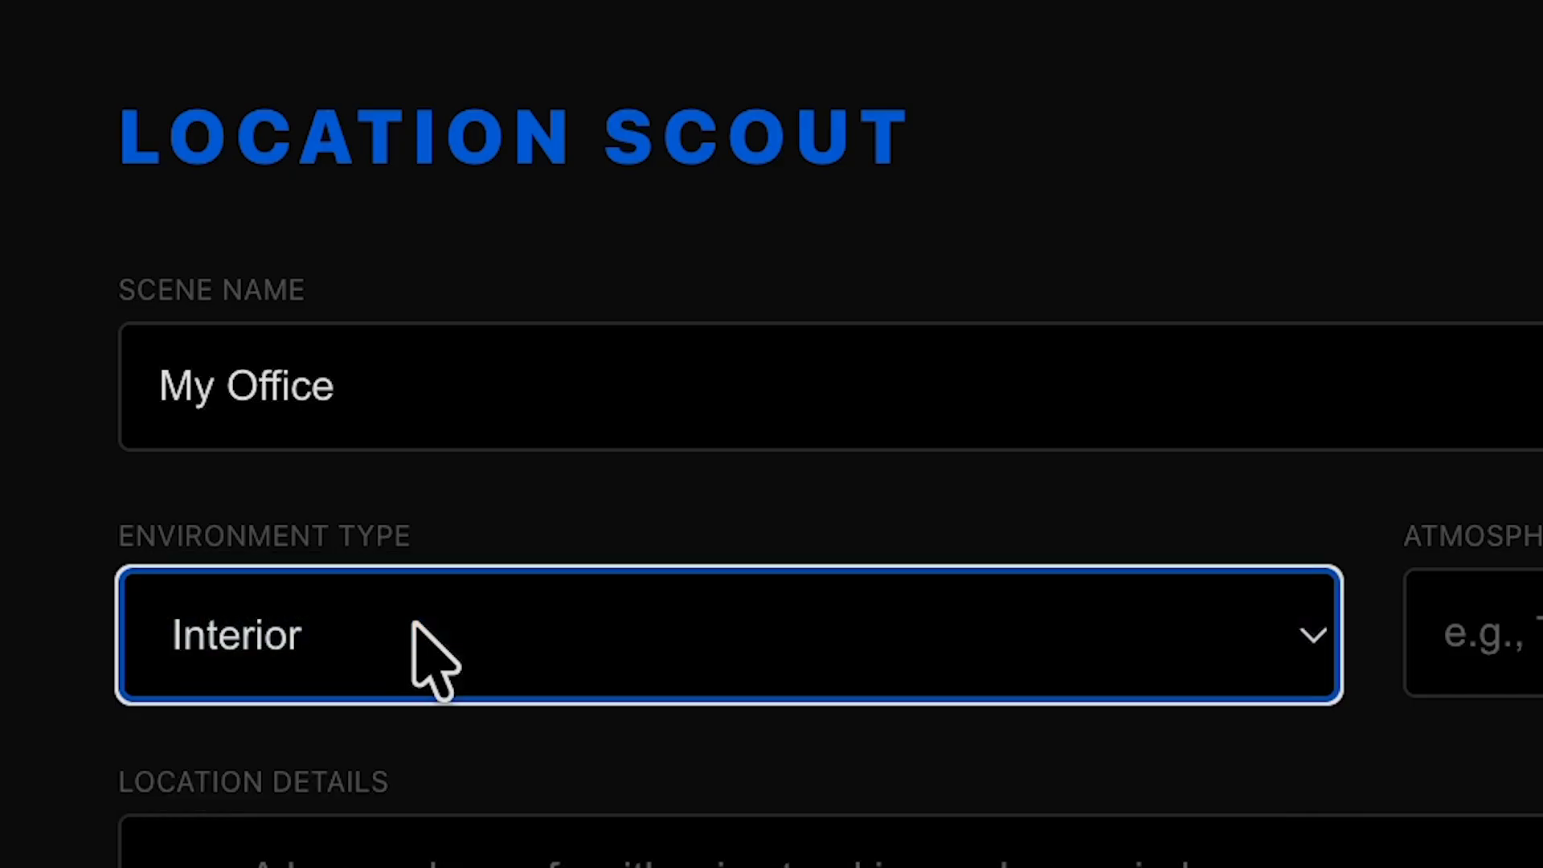
pyautogui.press('Tab')
pyautogui.write('Tense, gole')
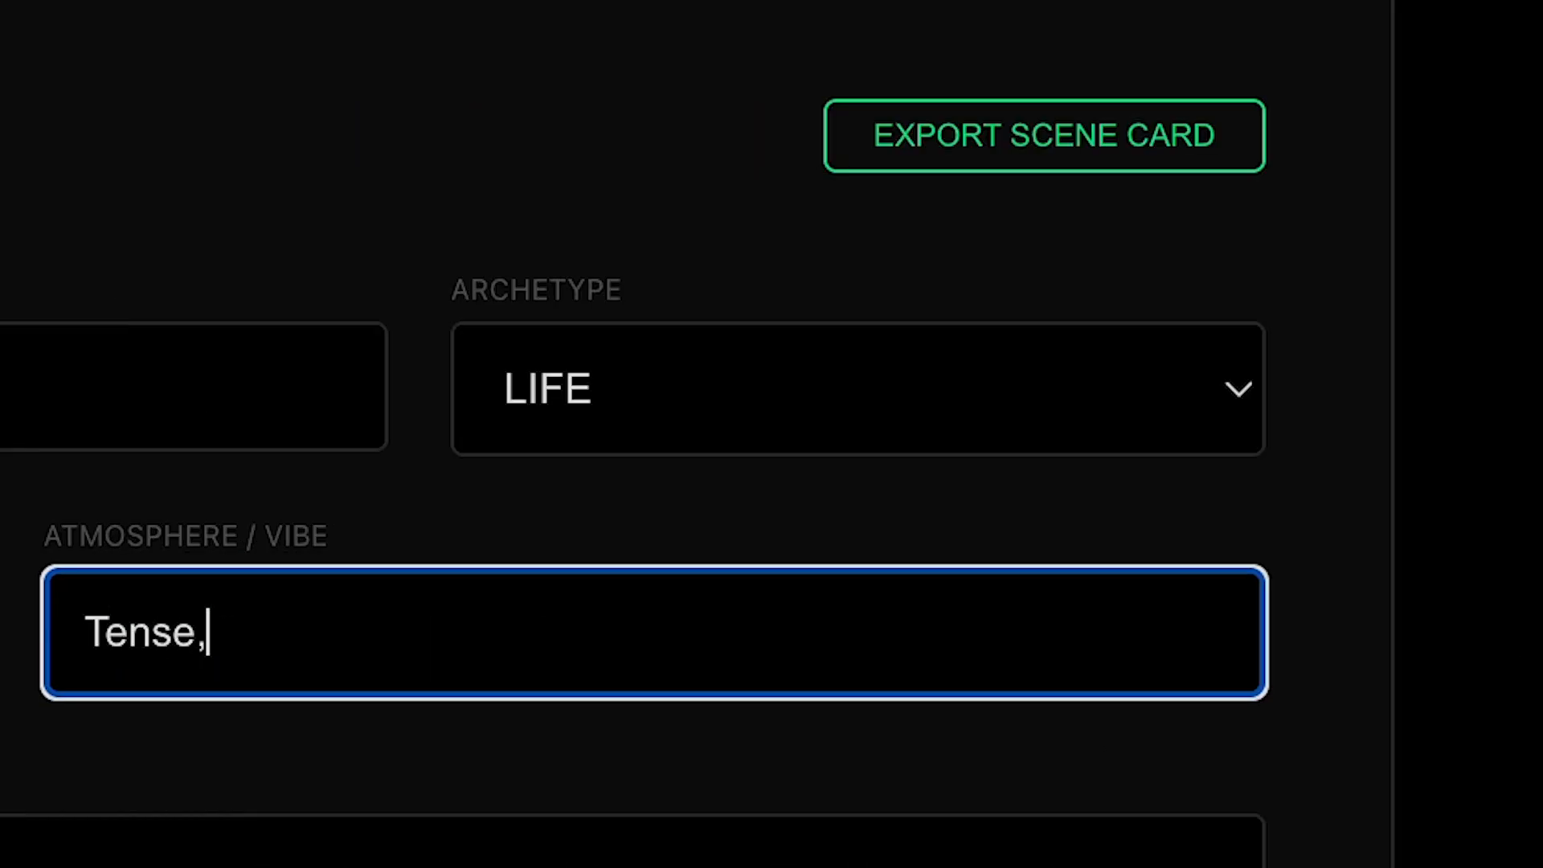
pyautogui.press('BackSpace')
pyautogui.write('den')
pyautogui.press('Tab')
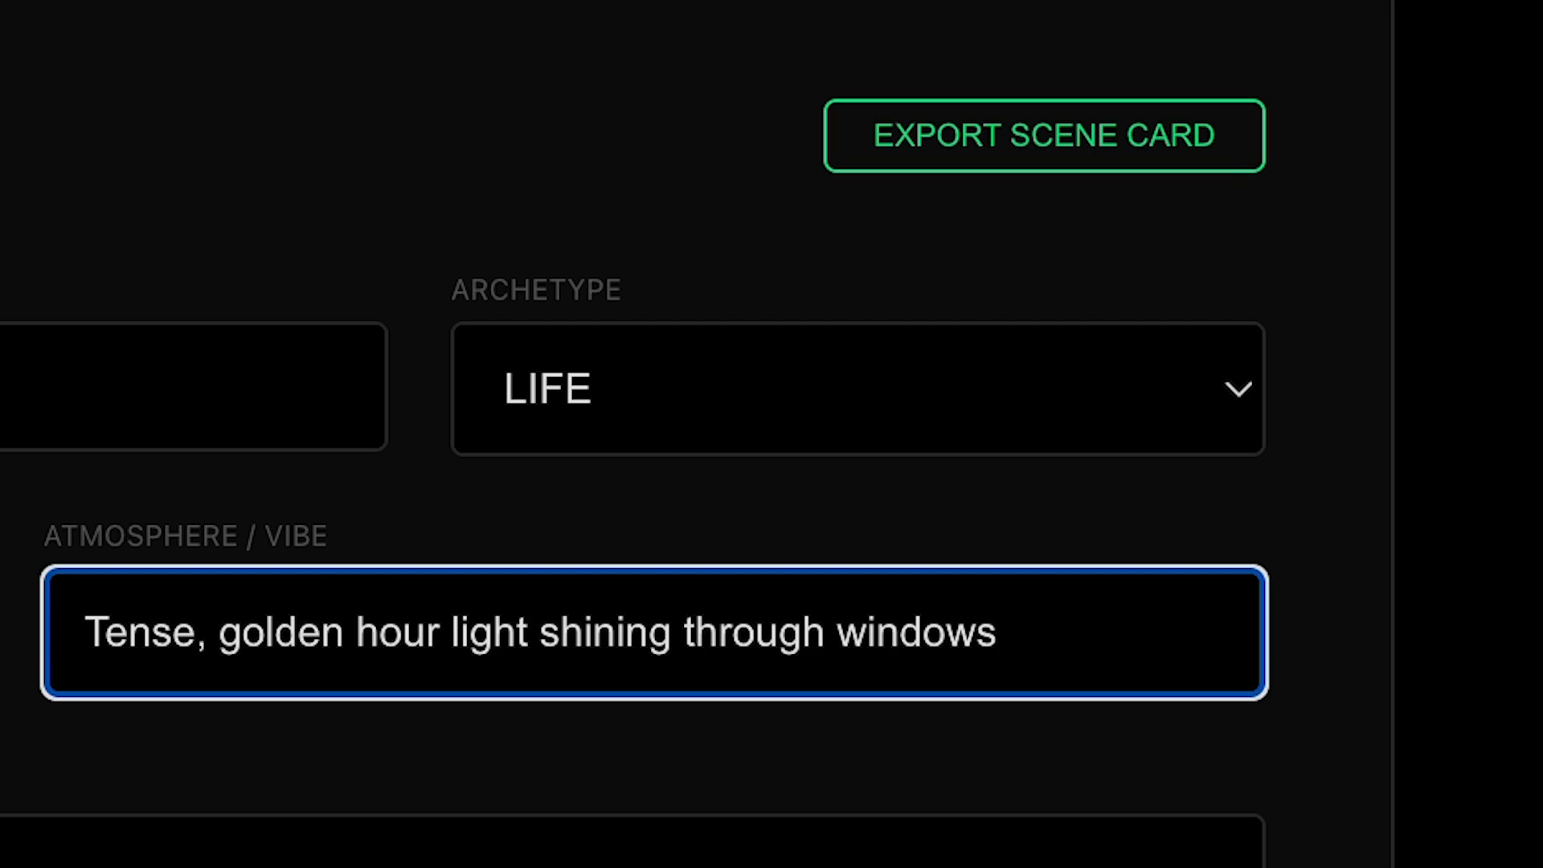
# - Enter "A small business office with tired wallpaper, windows with vertical blinds." as the scene's location details
pyautogui.click(616, 369)
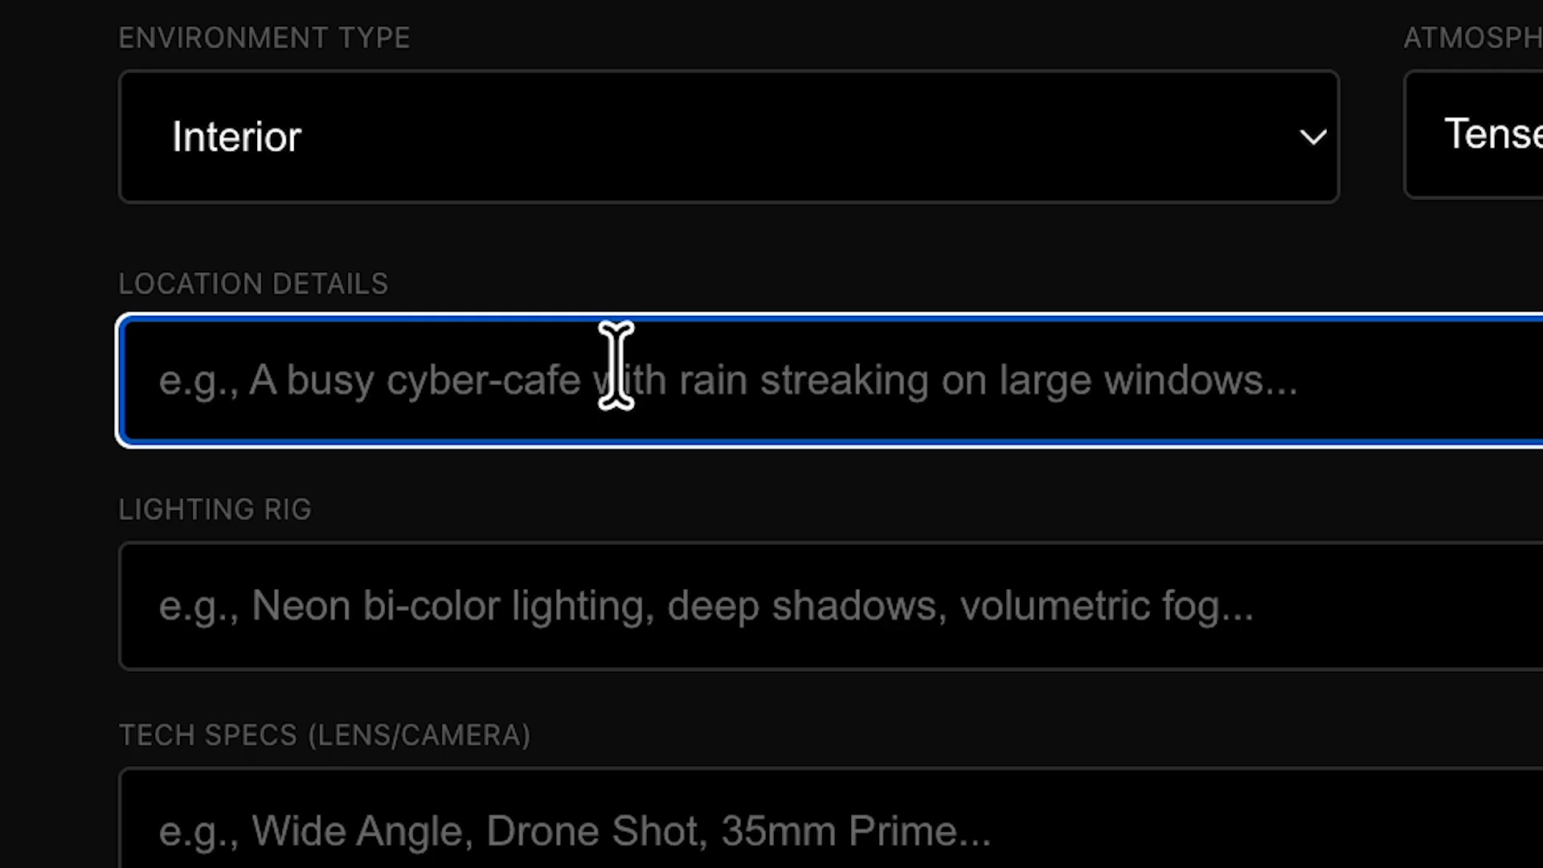
pyautogui.write('A small ')
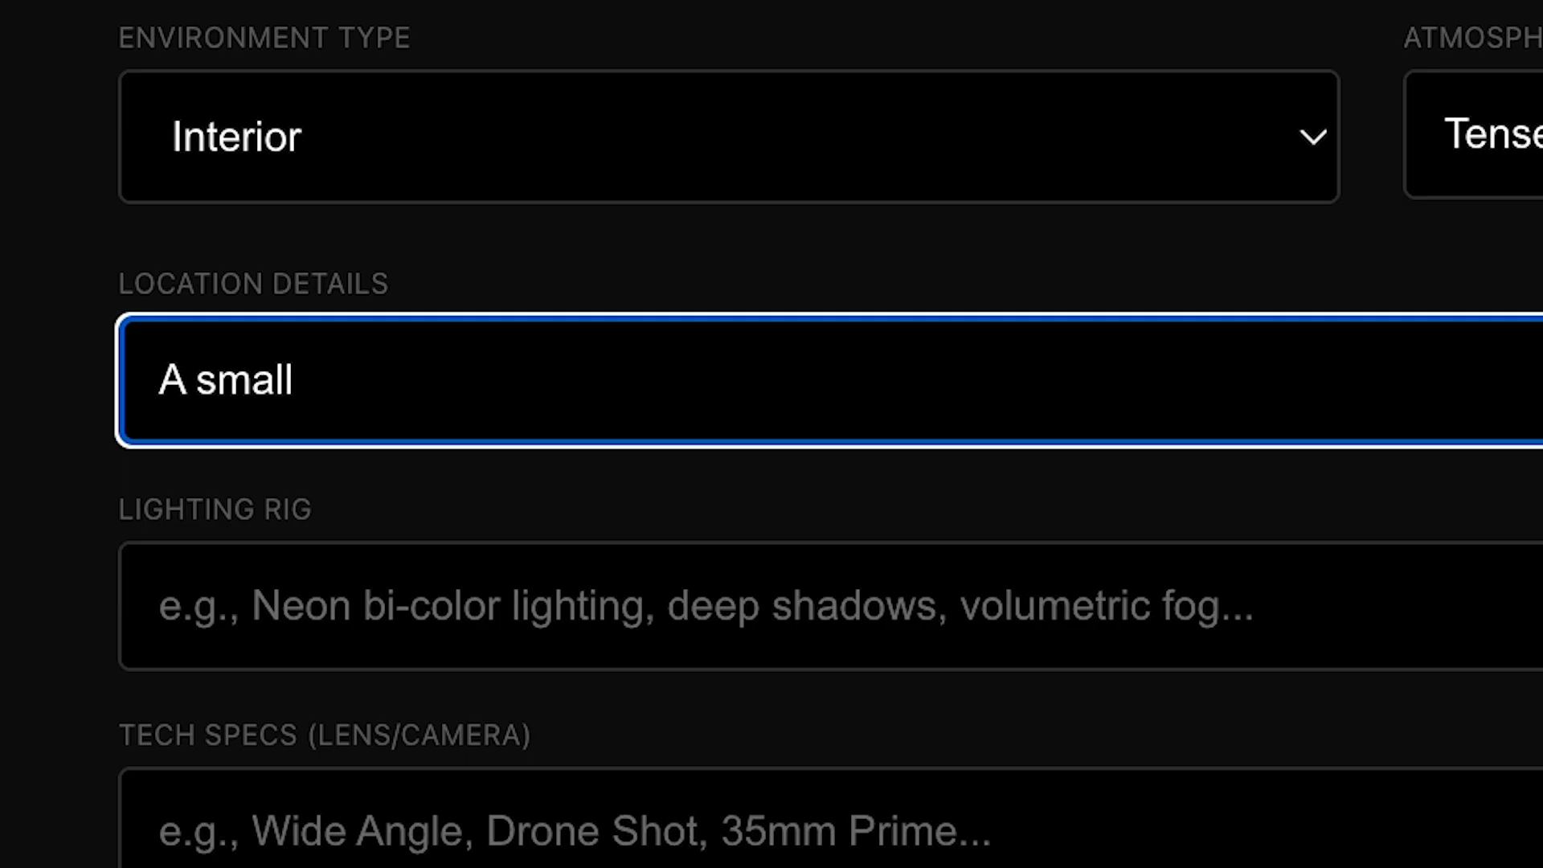
pyautogui.write('office')
pyautogui.write(' wt')
pyautogui.write('ith ')
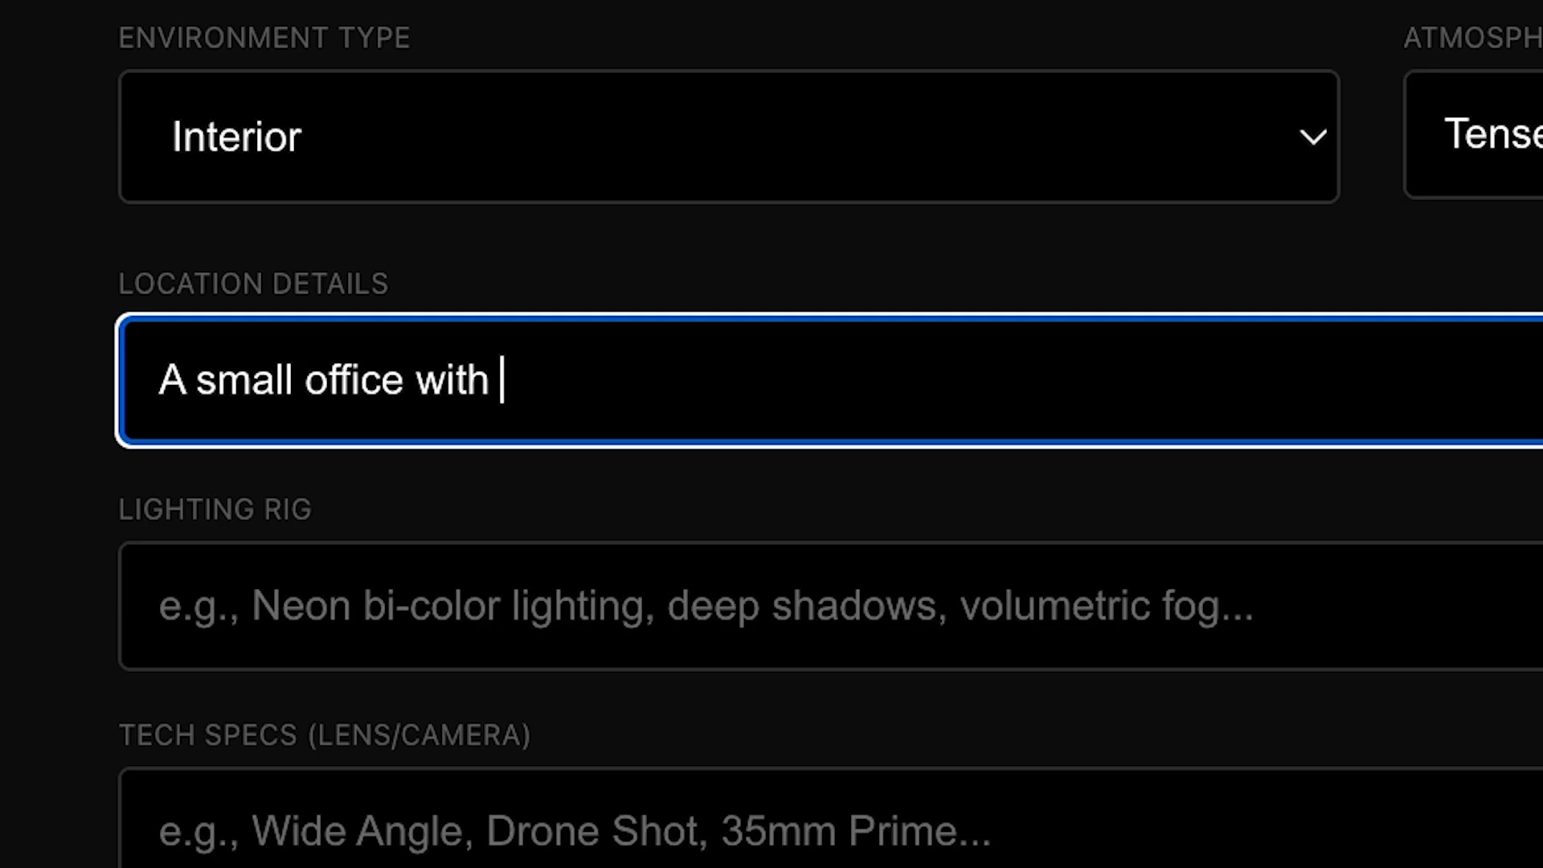
pyautogui.write('tired wal')
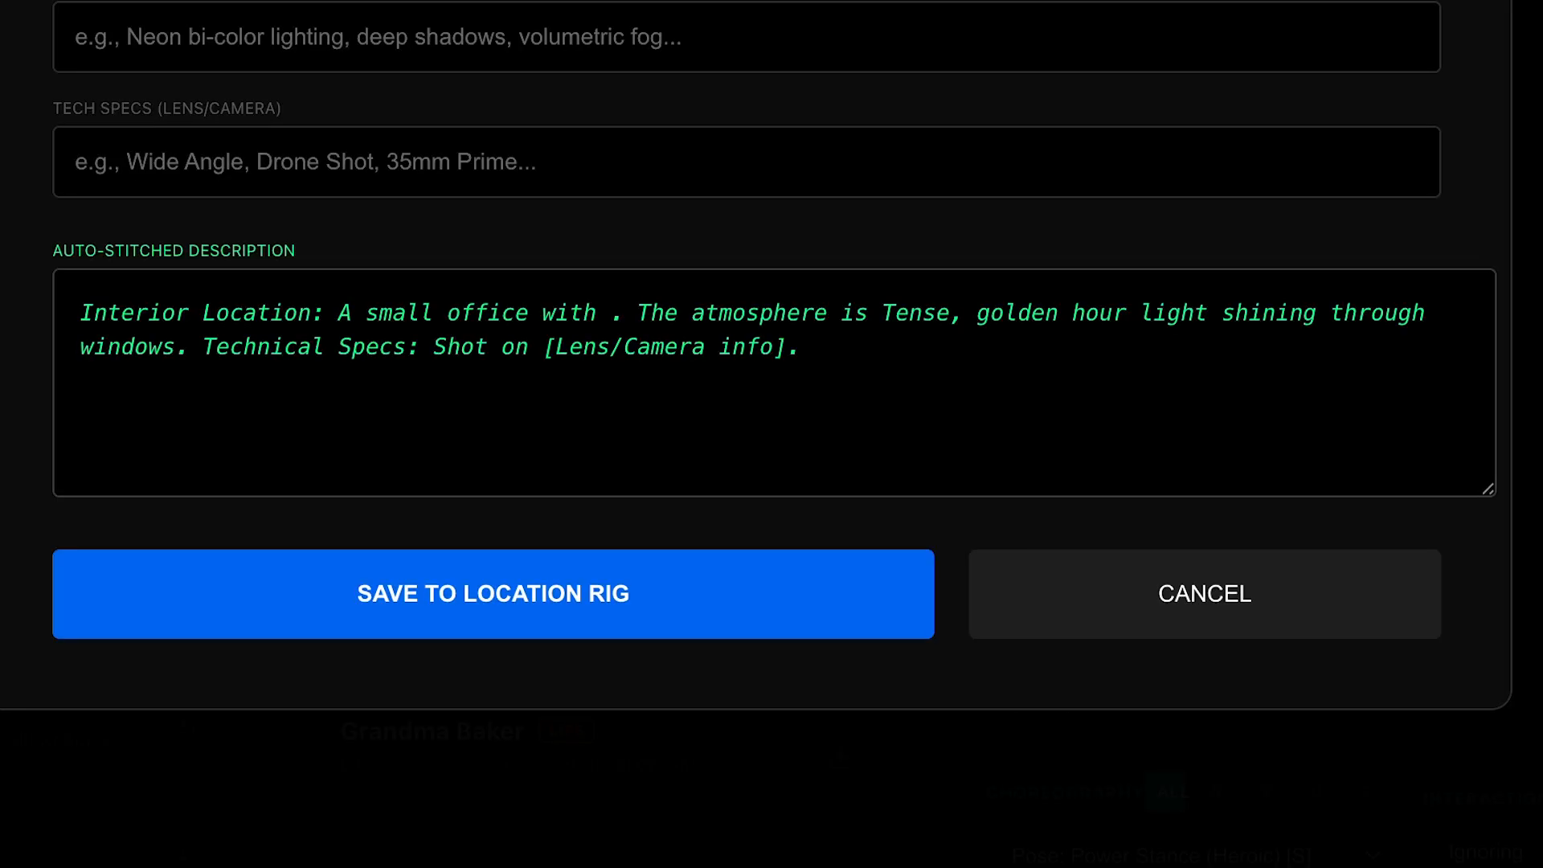
pyautogui.write('tired wallpap')
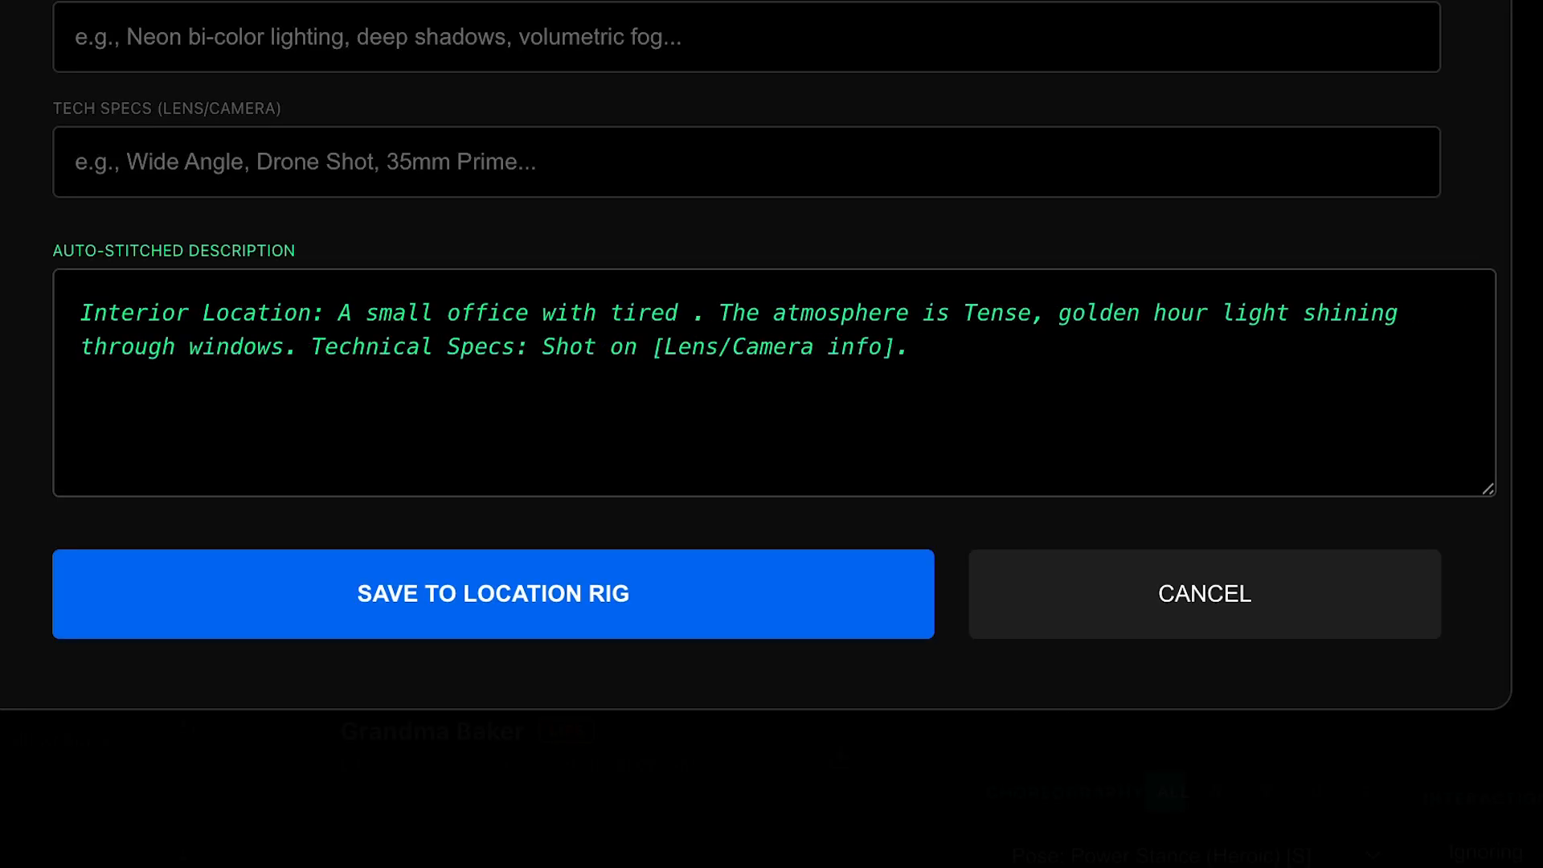
pyautogui.write('er')
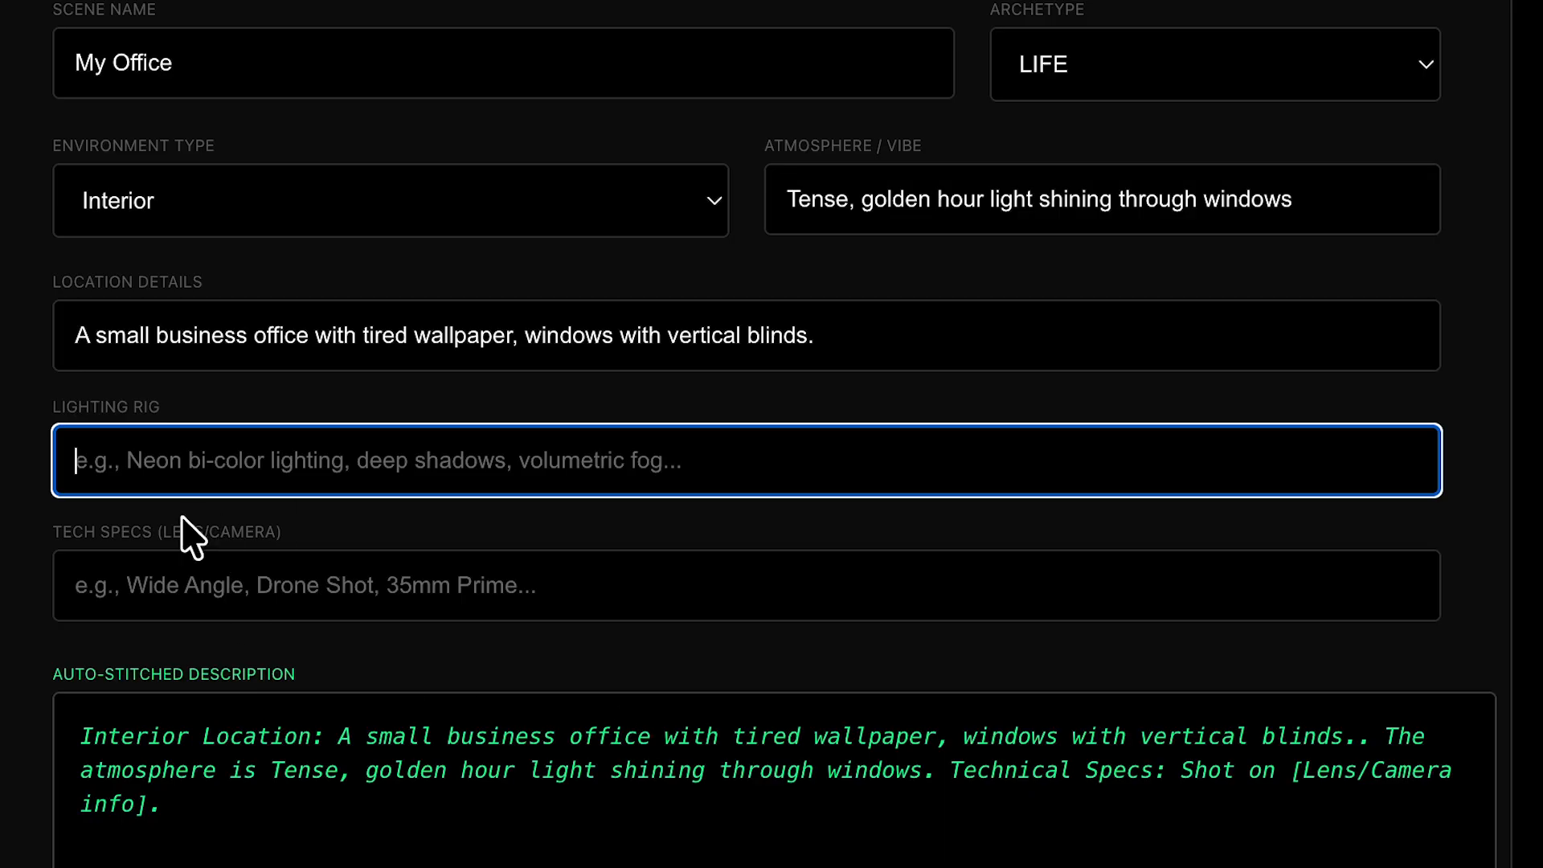
# - Set the scene's lighting rig to "Overhead neon lighting" and its tech specs to "Cinematic wide angle 14mm lens"
pyautogui.write('Over')
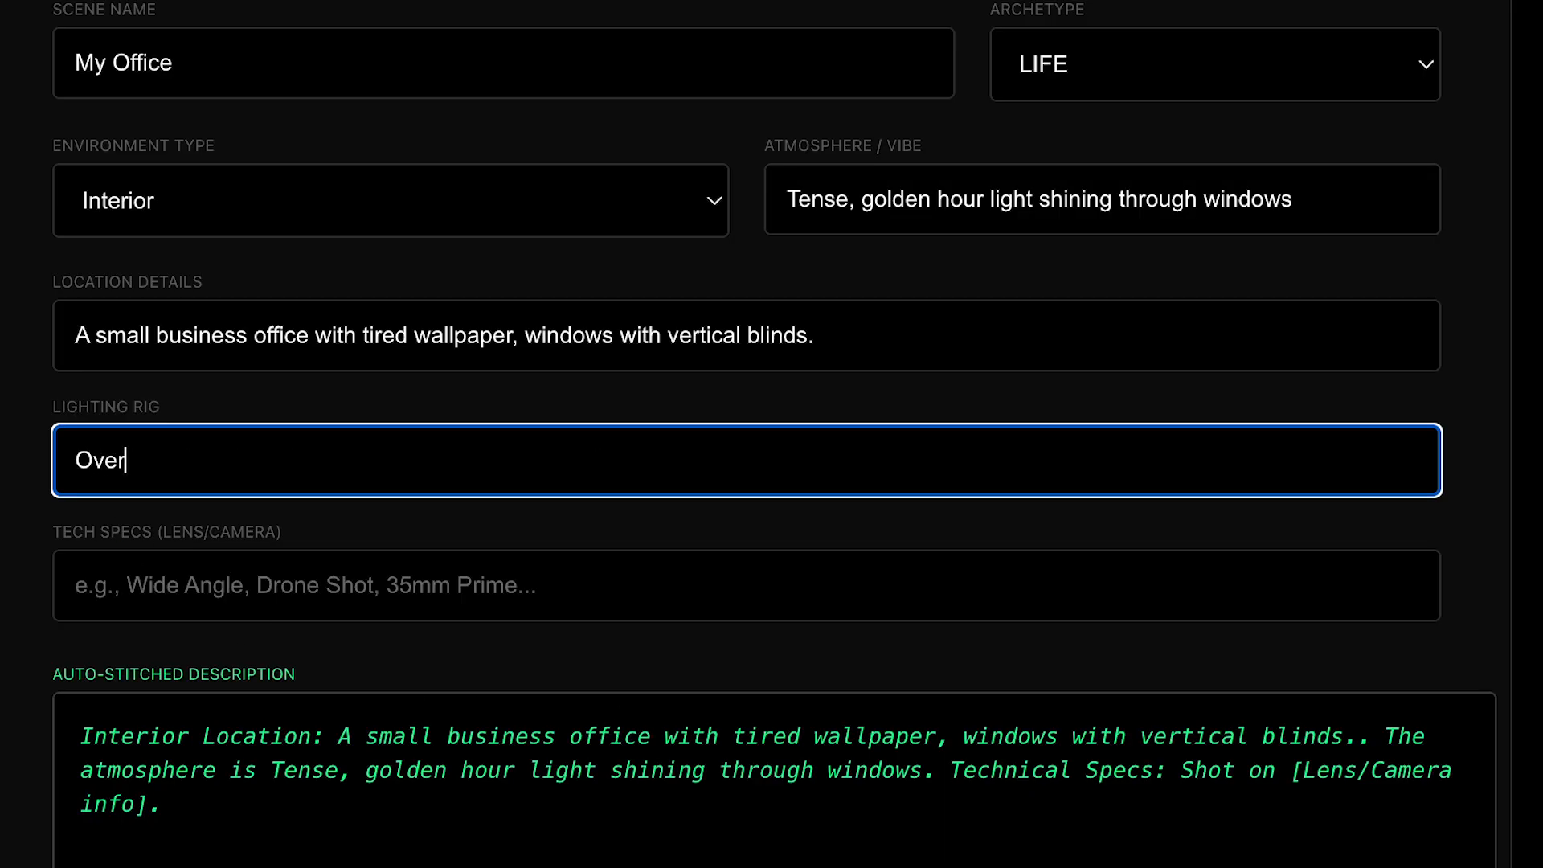
pyautogui.write('head neon lighting')
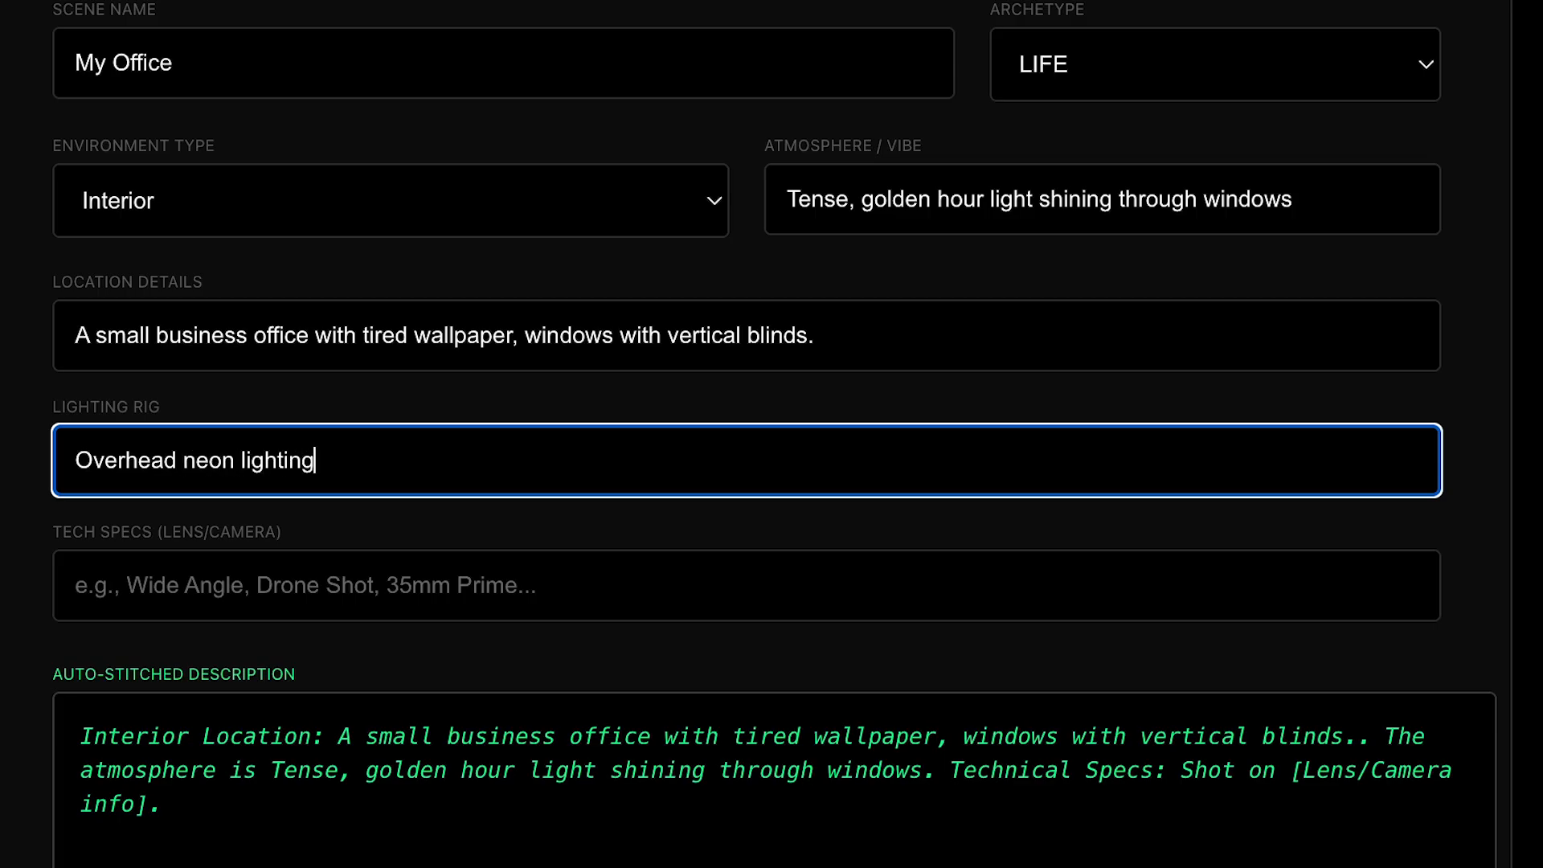
pyautogui.click(96, 585)
pyautogui.write('Ci')
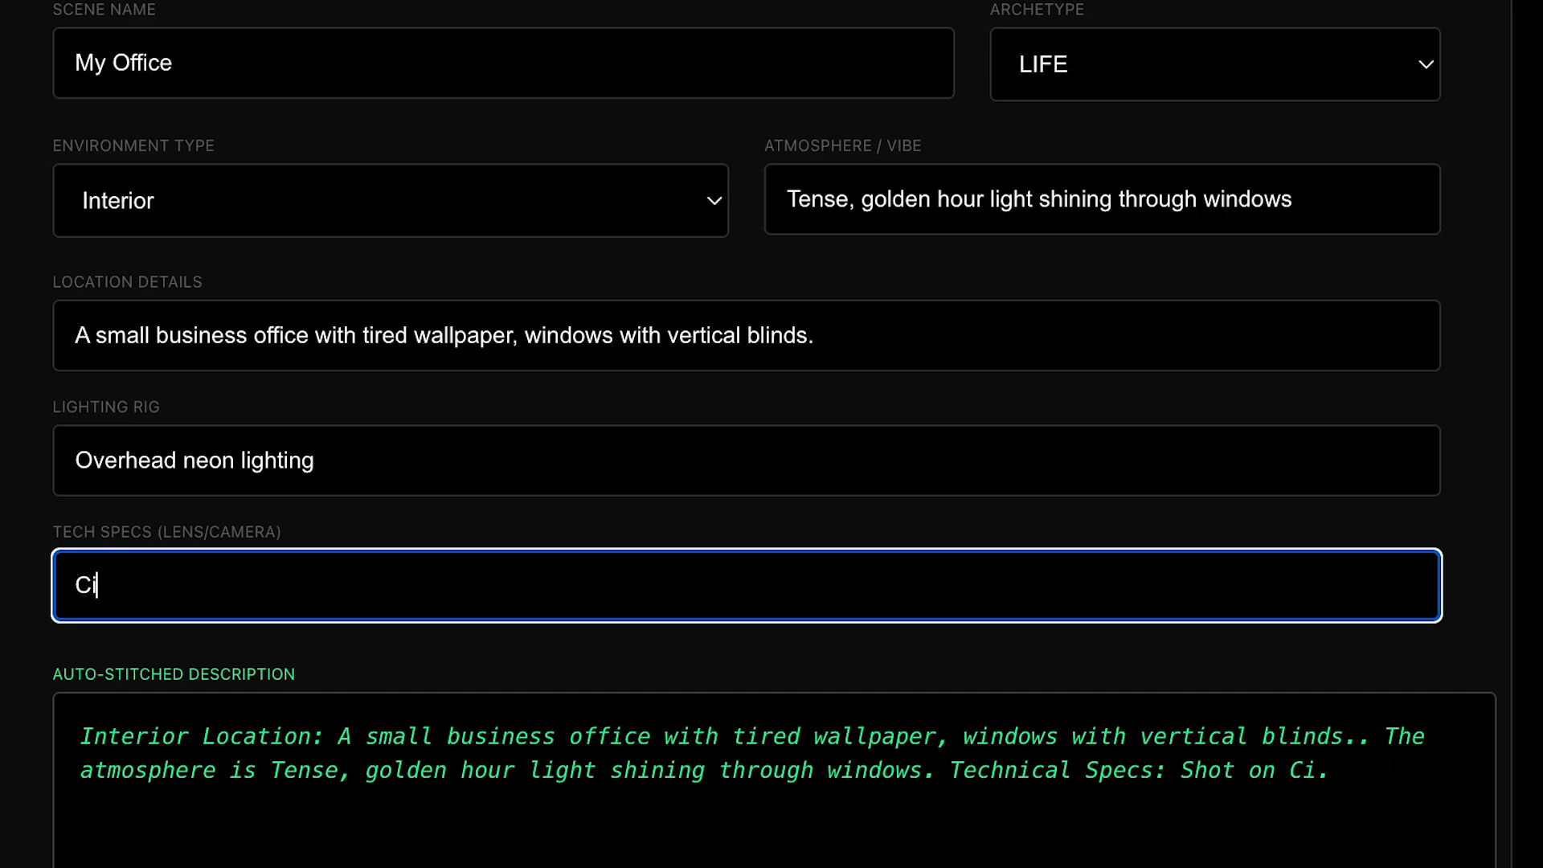
pyautogui.write('nematic wide angle')
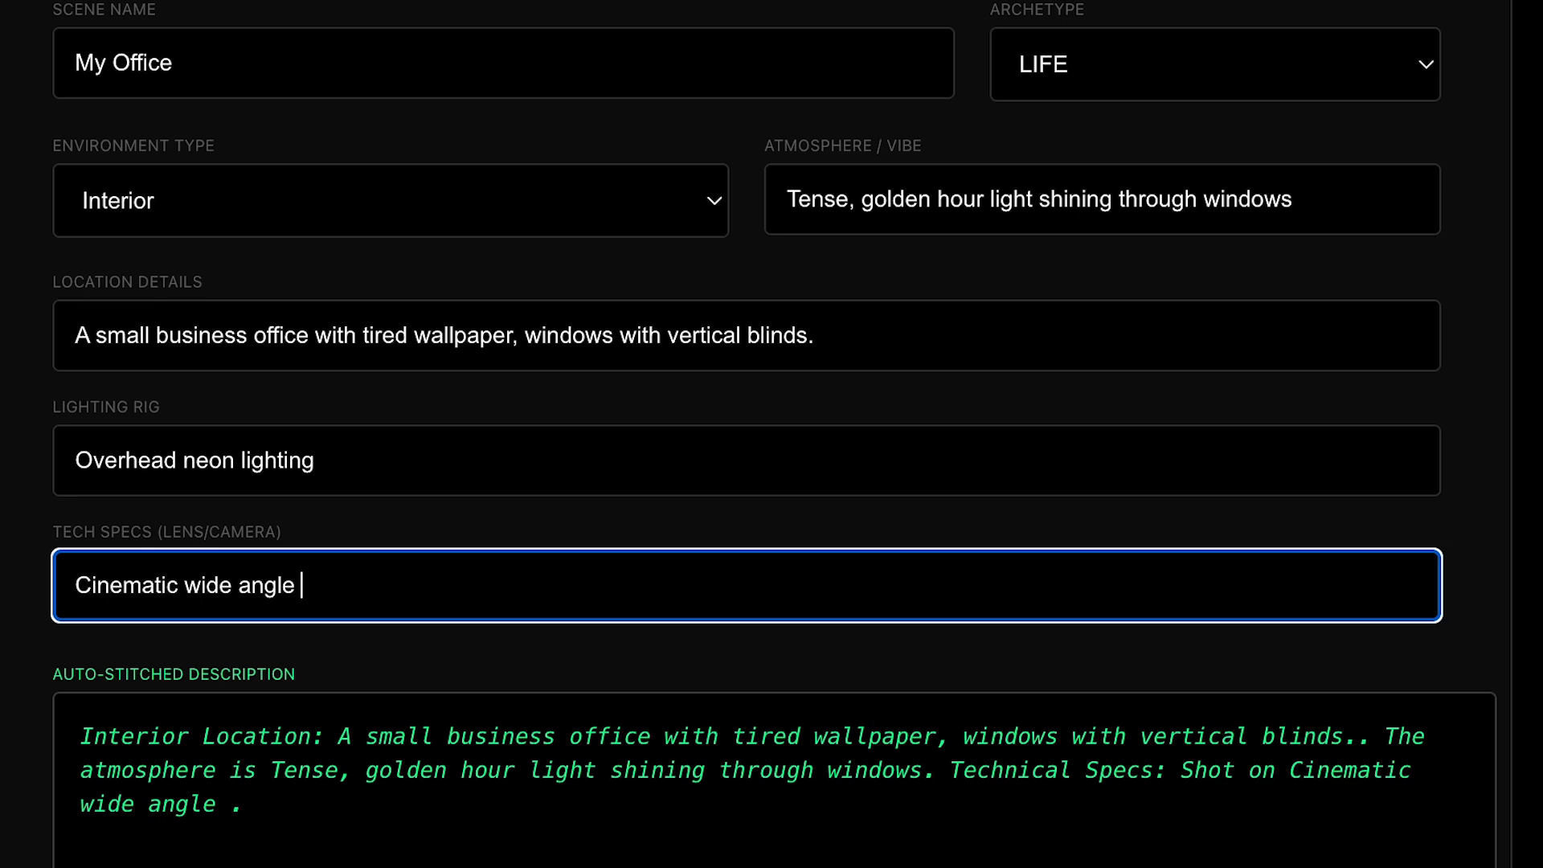
pyautogui.write(' 14mm lens')
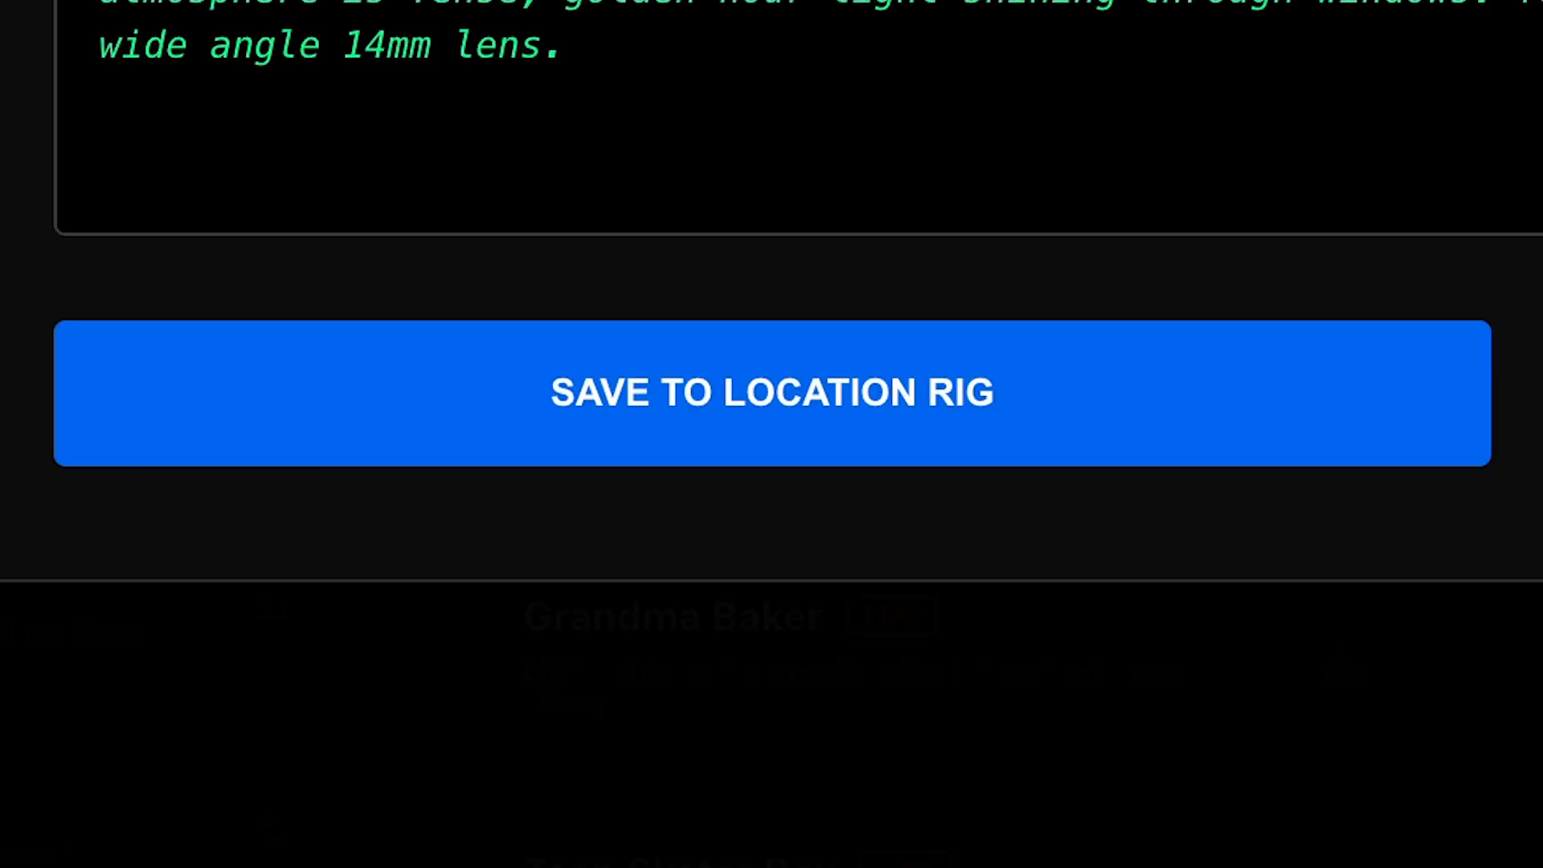
# - Save the office scene to the location rig and export its scene card
pyautogui.click(799, 441)
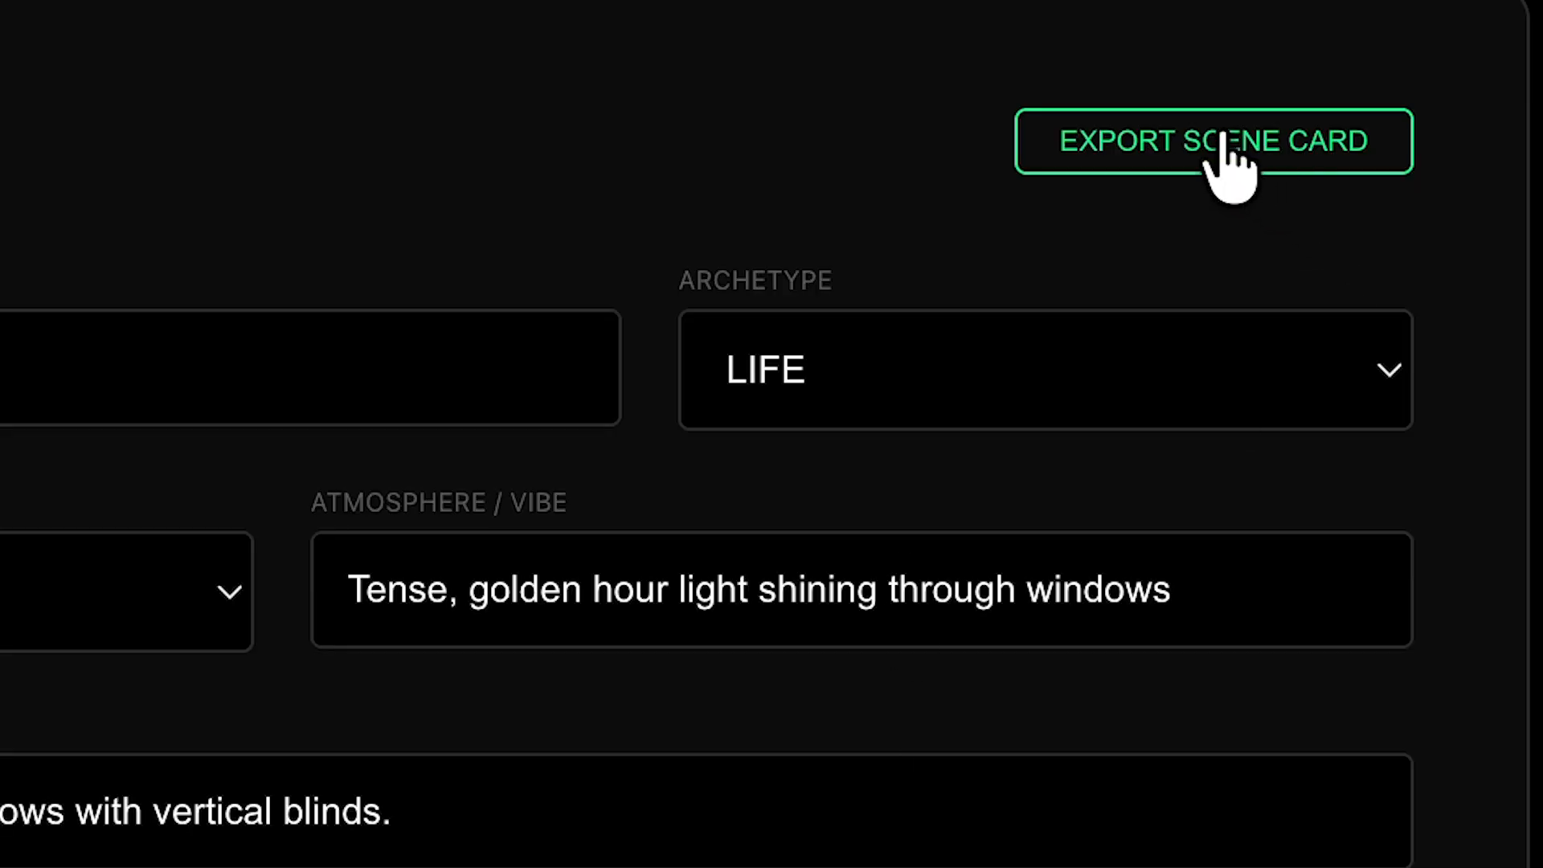
pyautogui.click(1213, 172)
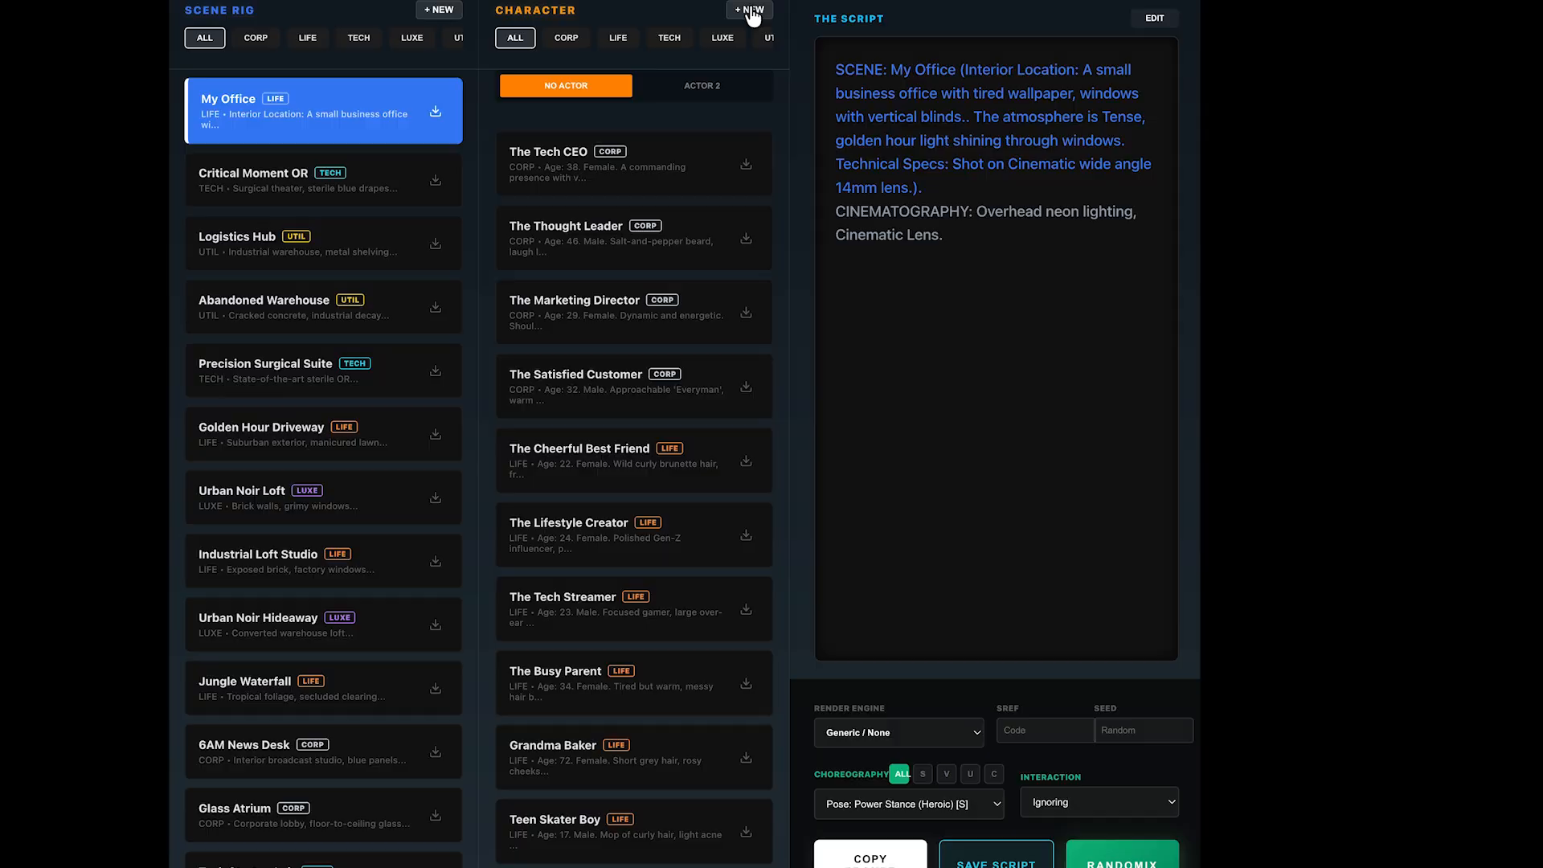
# - Start a new character casting sheet, enter the character's name and keep the archetype as LIFE
pyautogui.click(1229, 86)
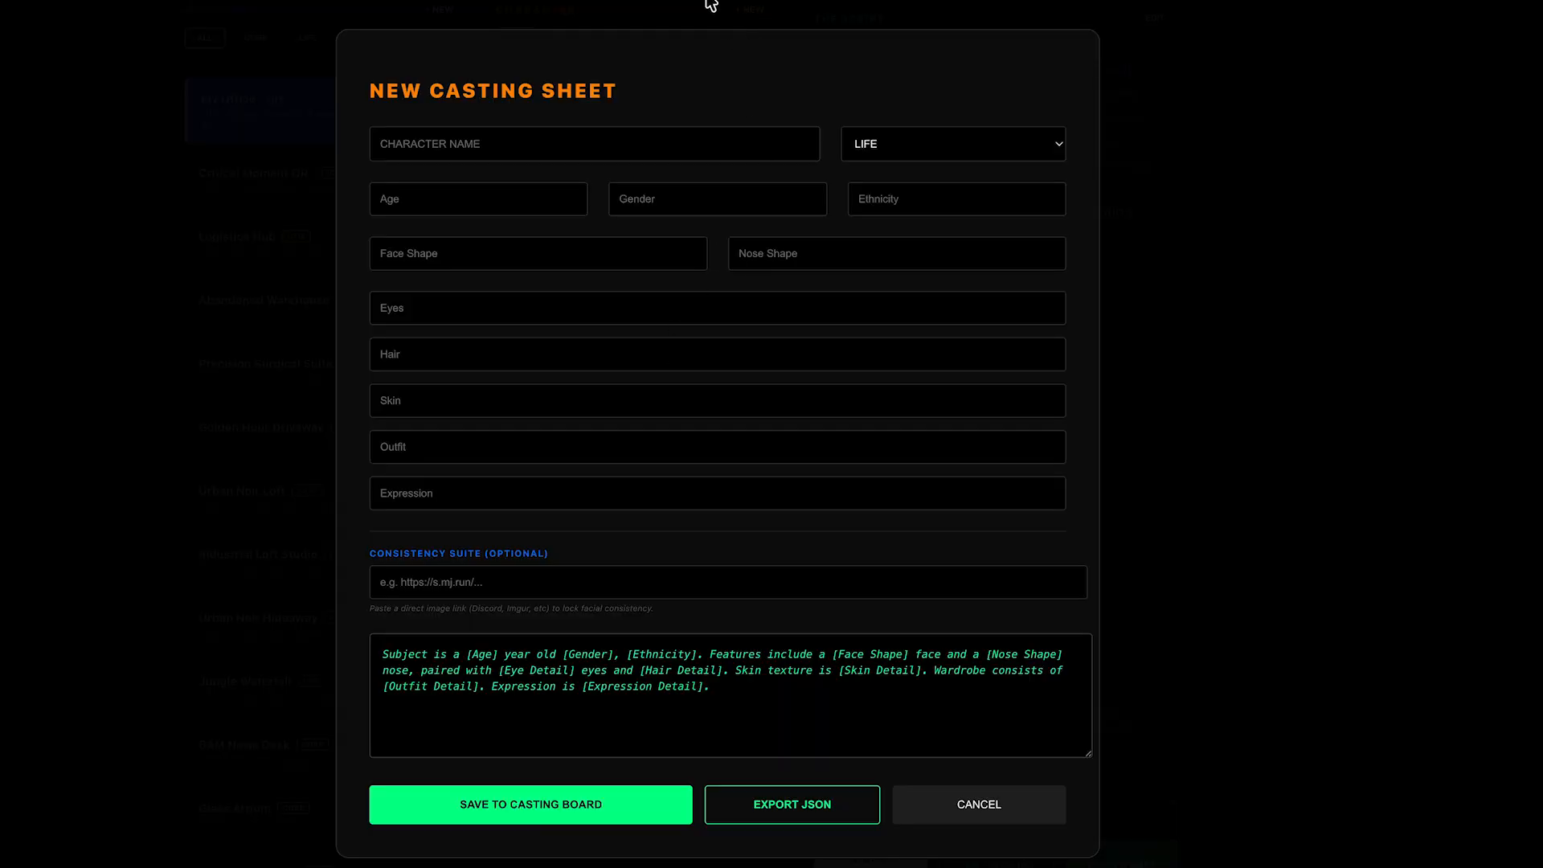
pyautogui.click(489, 141)
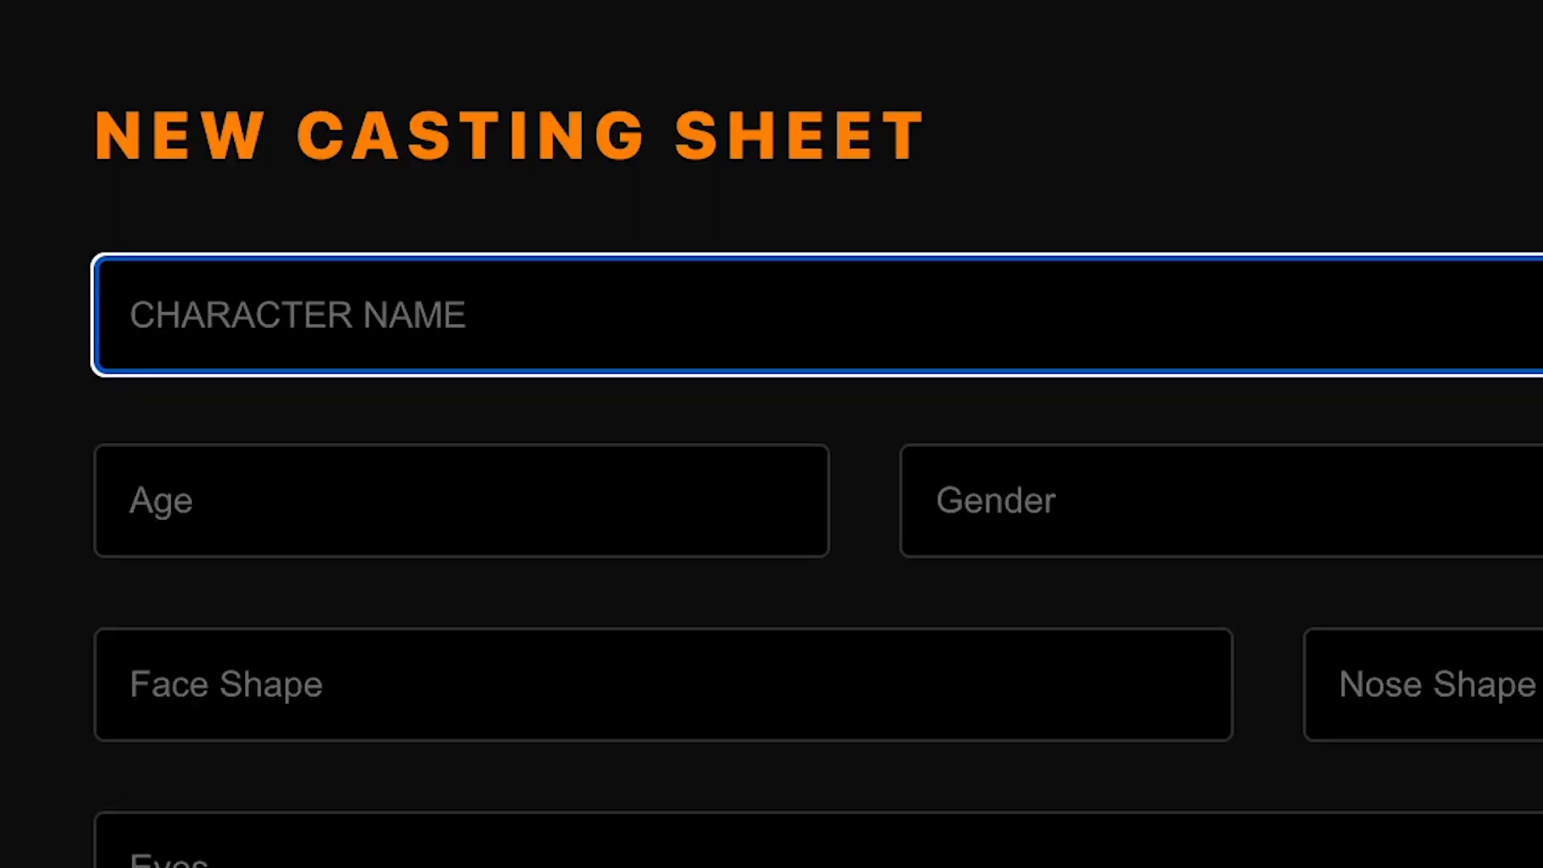
pyautogui.write('Joe')
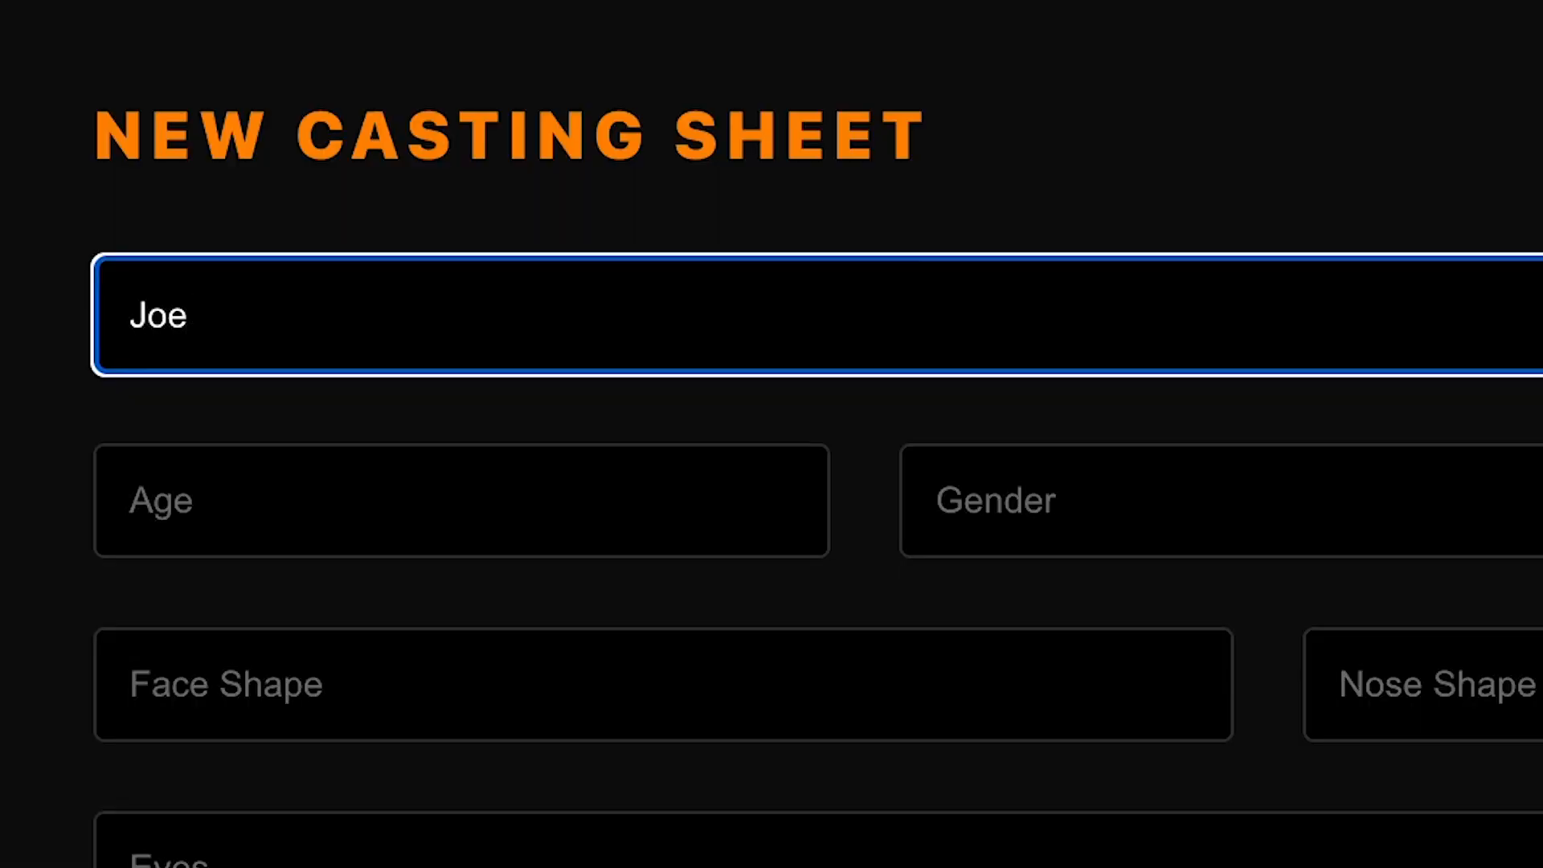
pyautogui.click(826, 319)
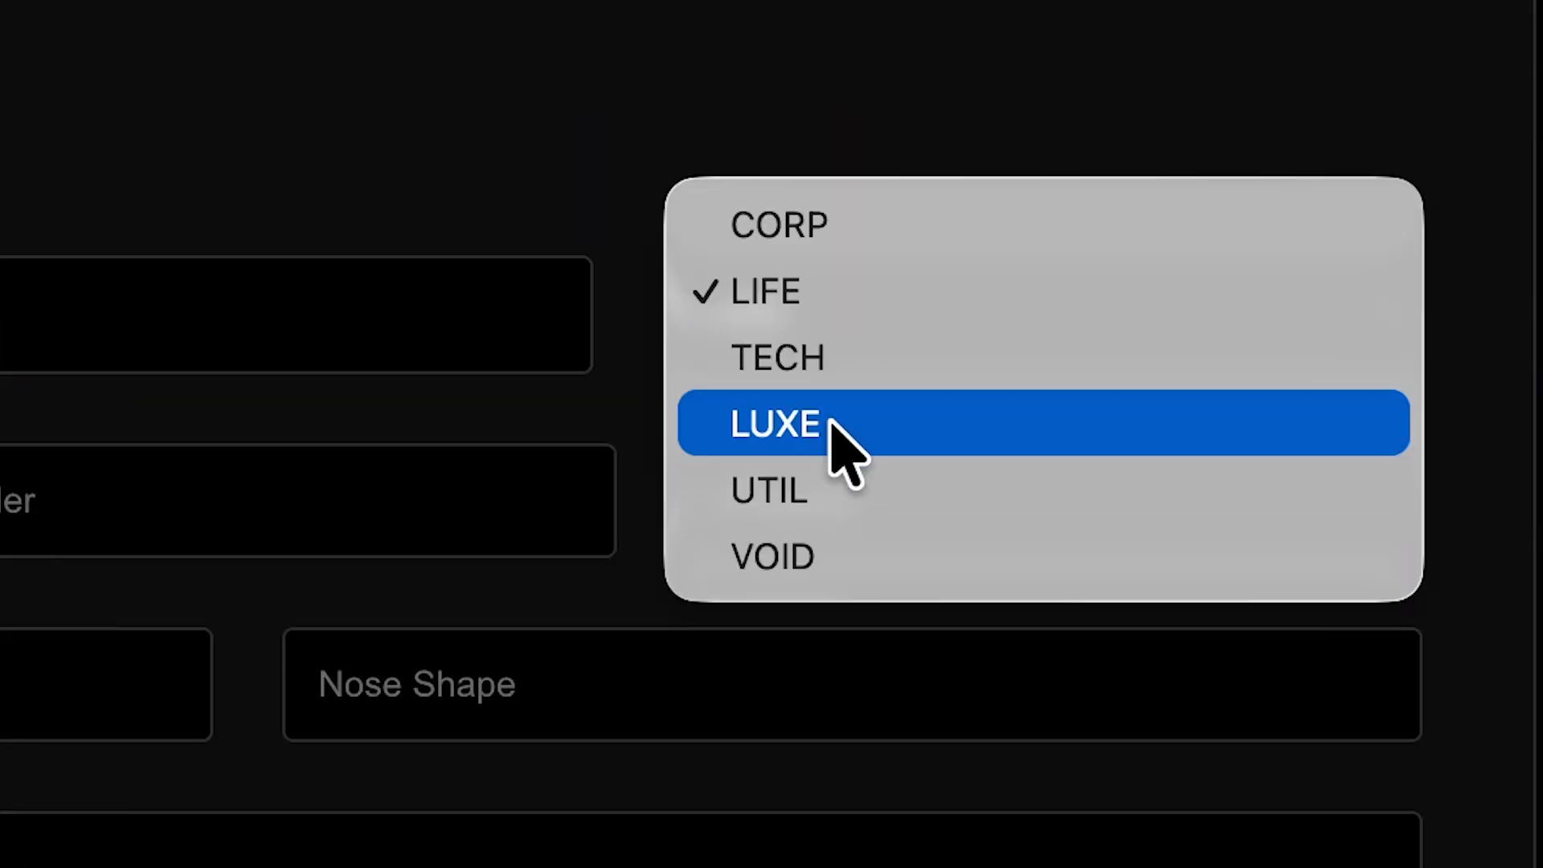
pyautogui.click(824, 291)
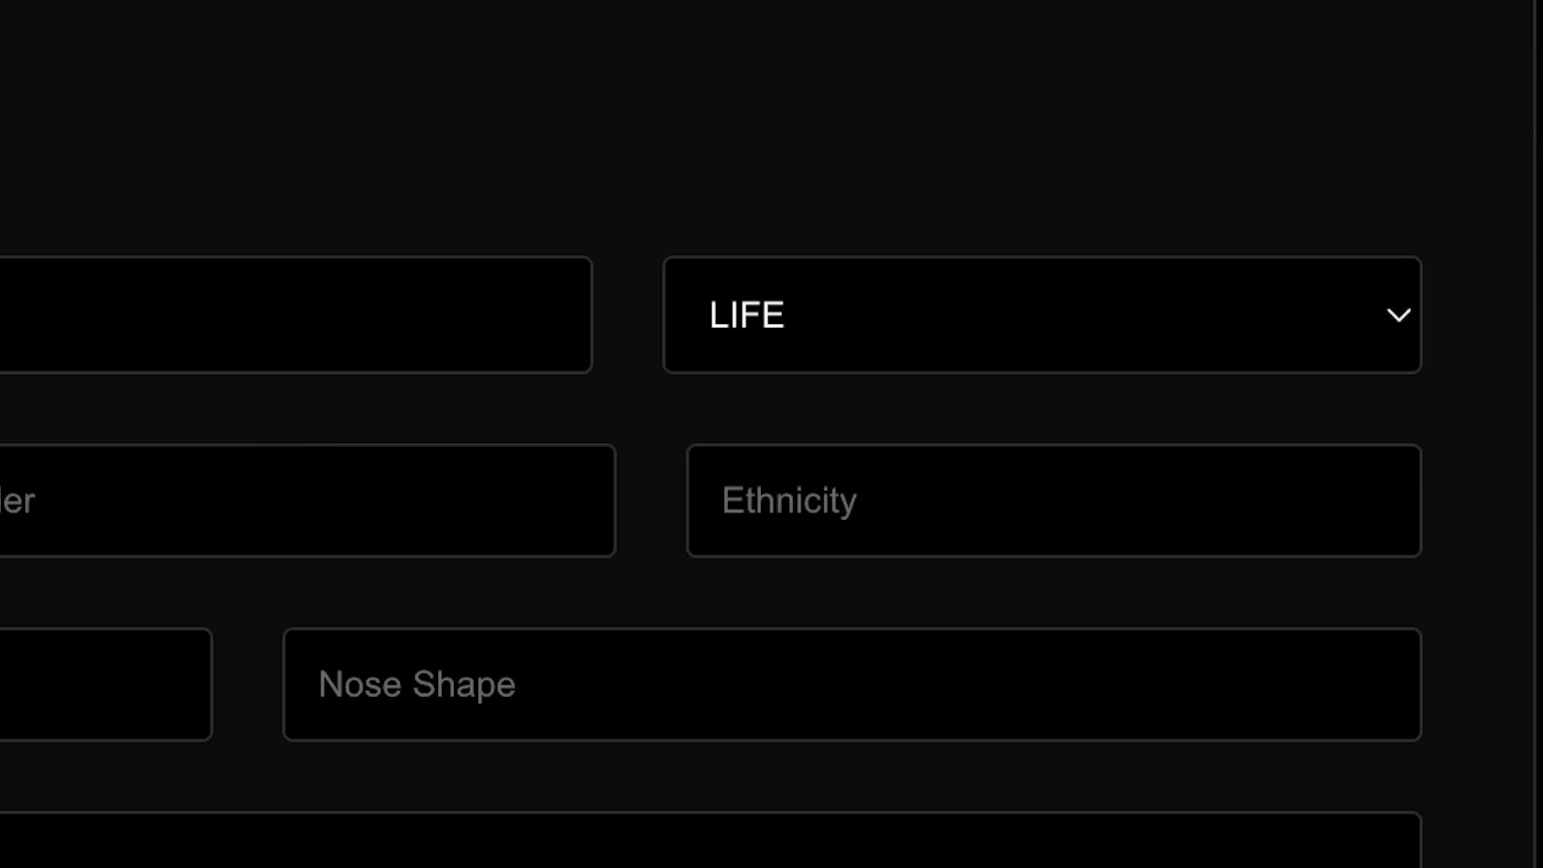
# - Fill in the character's basics with age "Physically fit 32", gender "male" and ethnicity "slavic"
pyautogui.click(420, 516)
pyautogui.write('Physically fit 3')
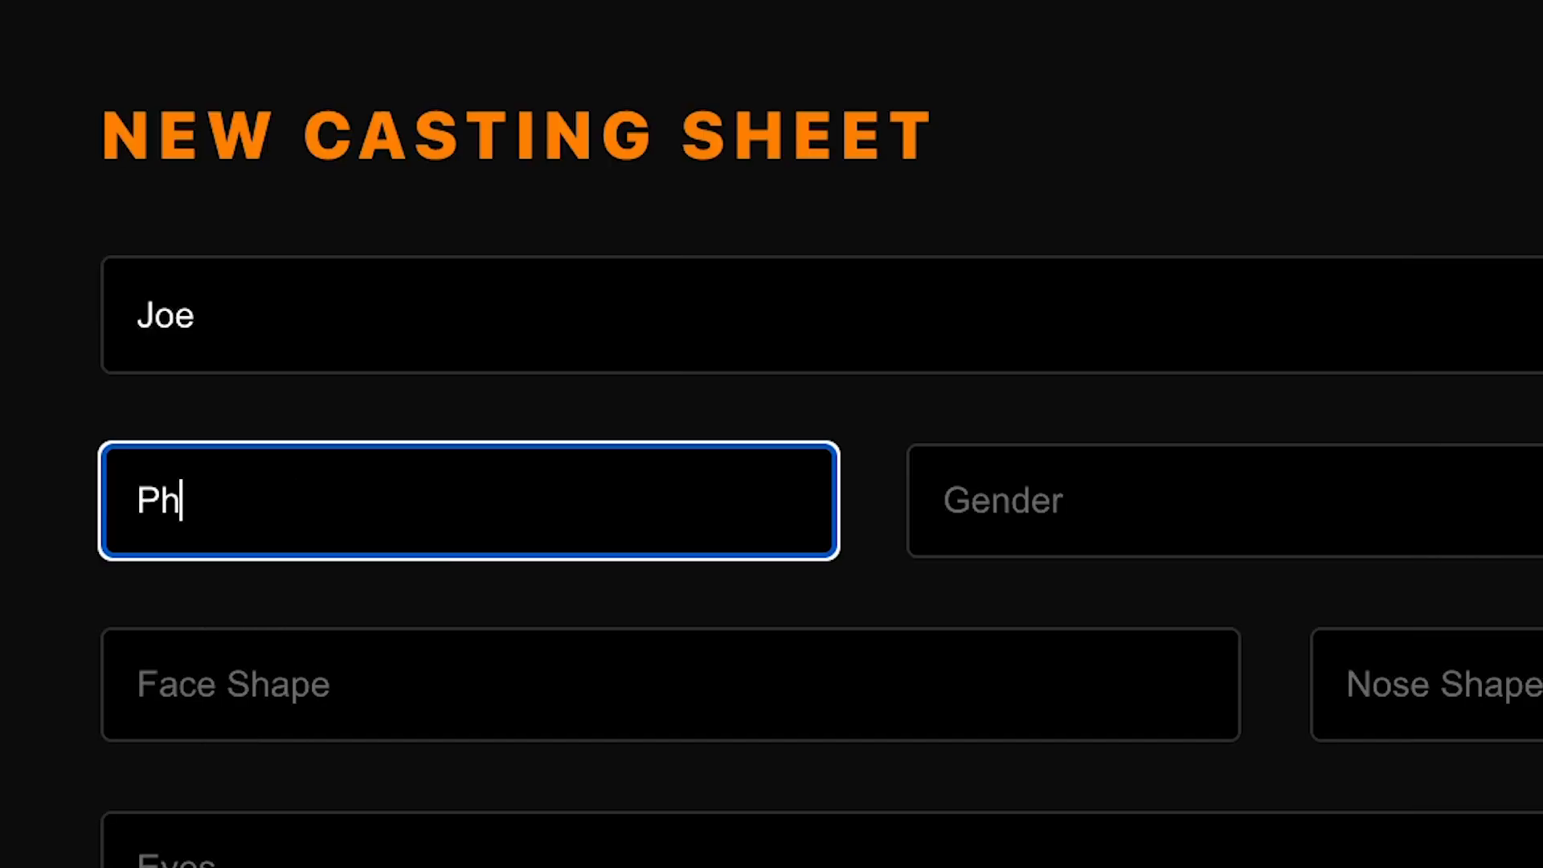
pyautogui.write('2')
pyautogui.press('Tab')
pyautogui.write('mal')
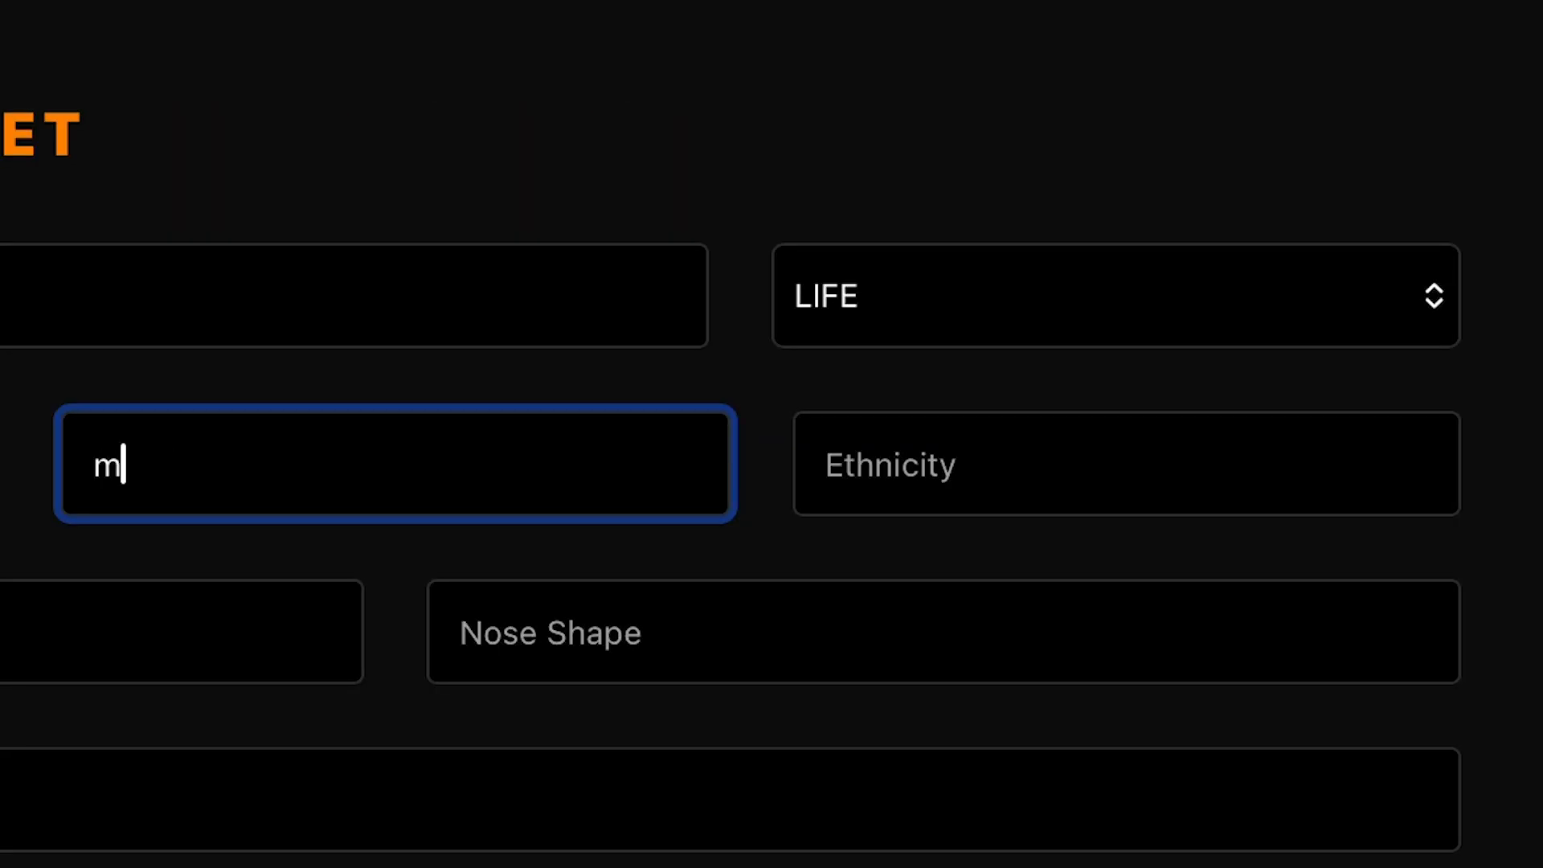
pyautogui.write('e')
pyautogui.click(978, 447)
pyautogui.write('slavic')
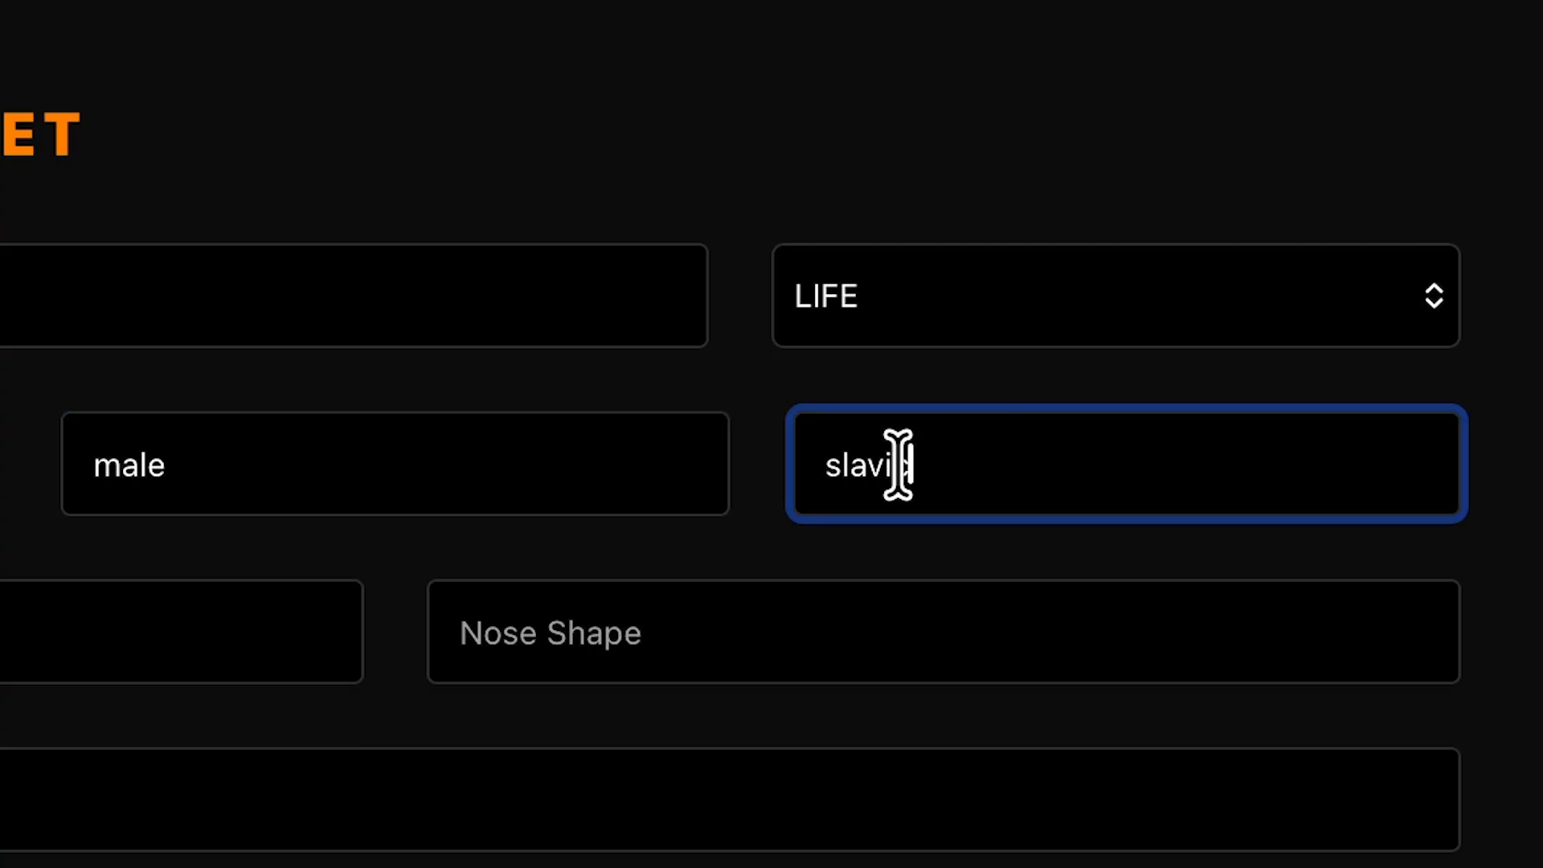
# - Set the character's face shape to "Square" and nose shape to "roman"
pyautogui.press('Tab')
pyautogui.write('Squar')
pyautogui.press('Tab')
pyautogui.write('roman')
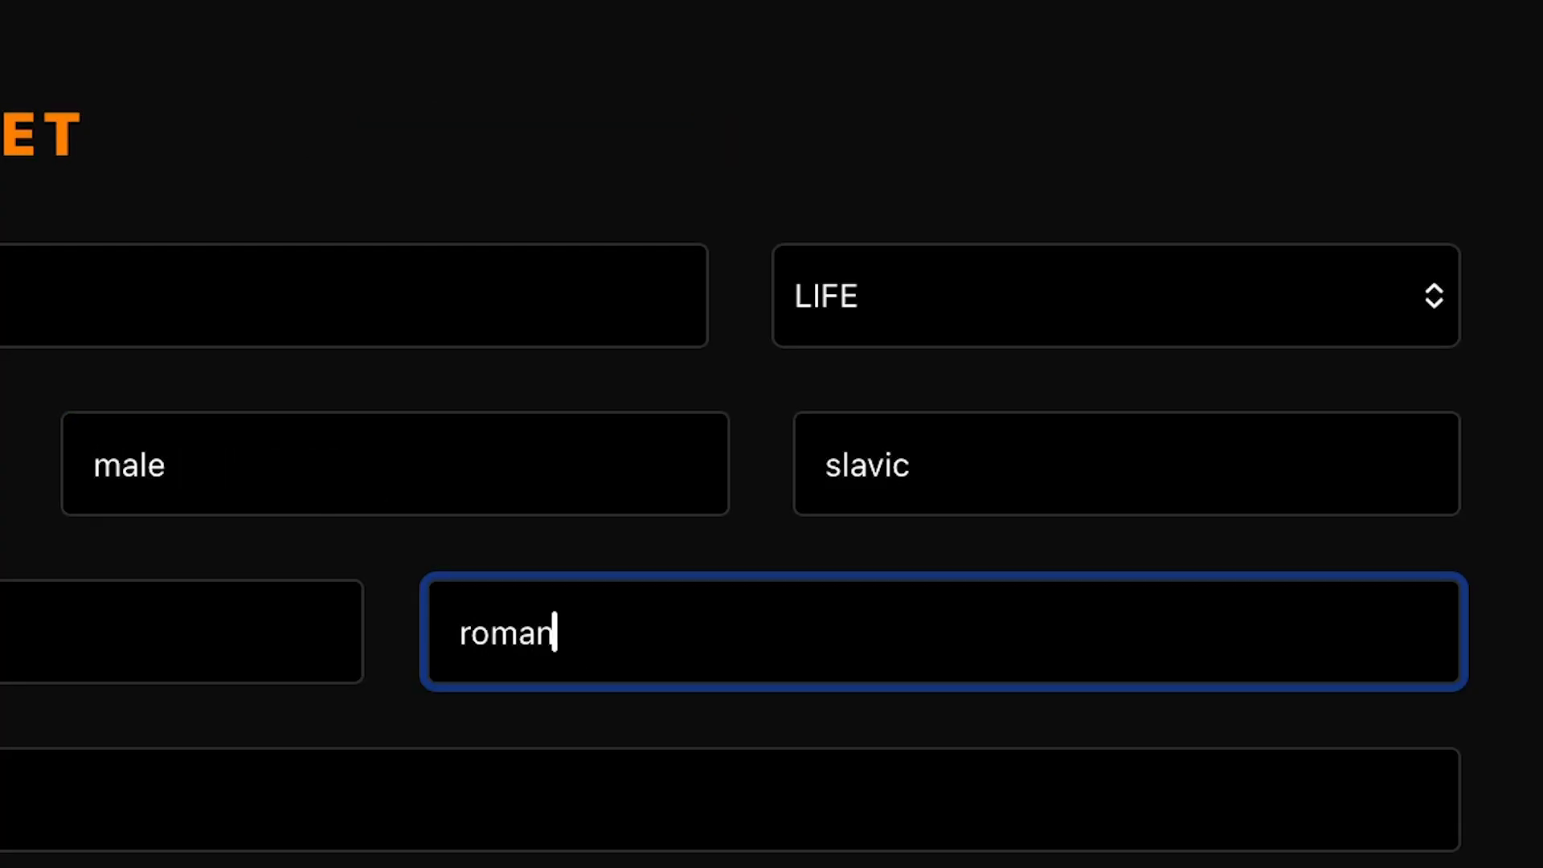
# - Describe the eyes as "deep set brown expressive", hair as "shoulder lenght wavy blond hair" and skin as "sun tanned, slight signs of weathered wrinkles on face"
pyautogui.press('Tab')
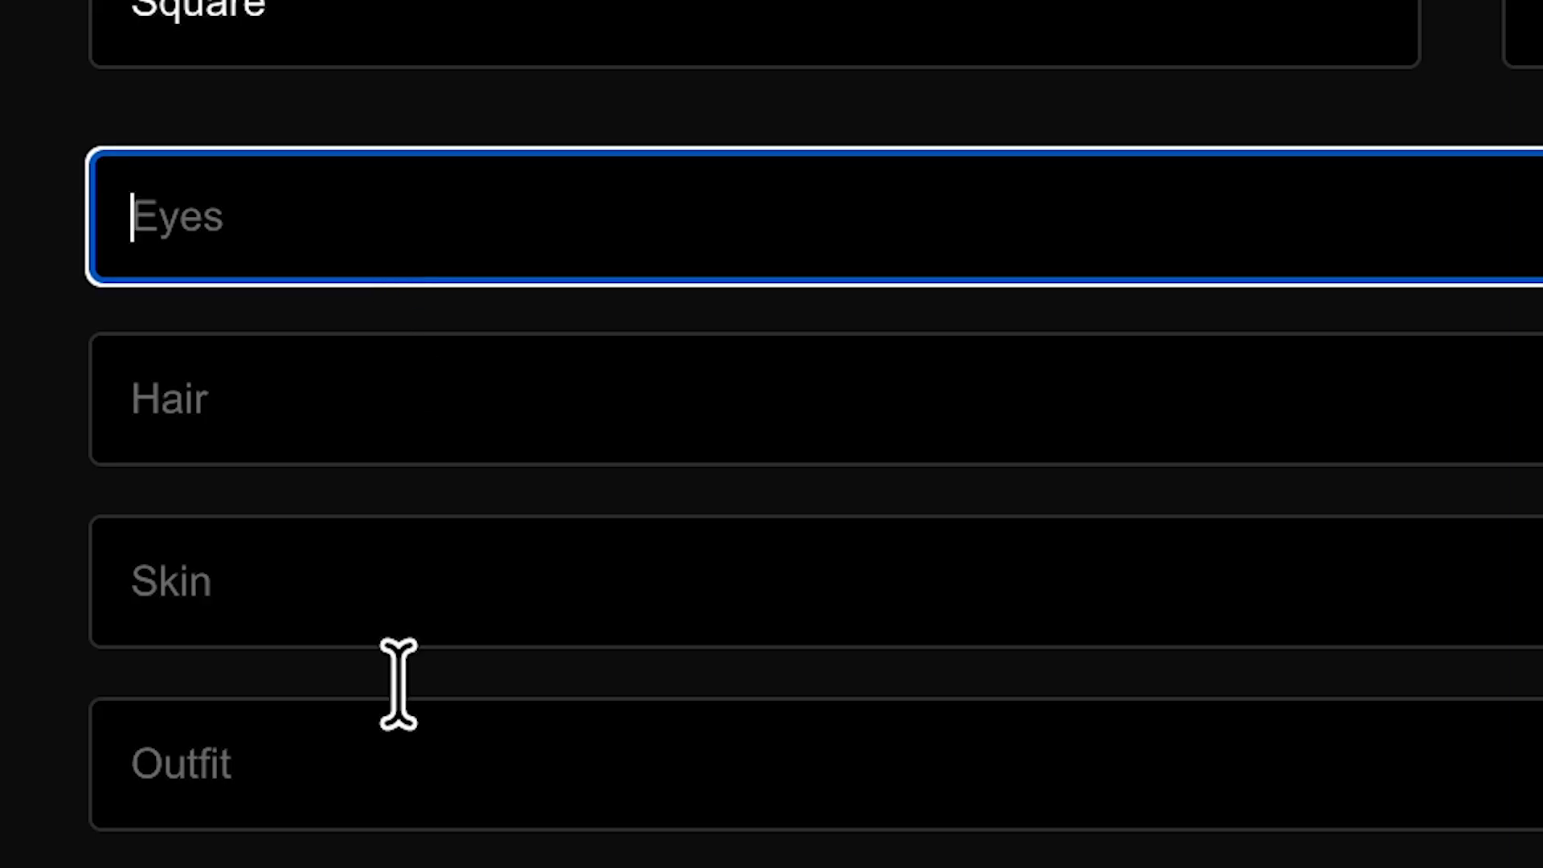
pyautogui.write('deep set brown expressive')
pyautogui.press('Tab')
pyautogui.write('shoulder lenght wavy blond hair')
pyautogui.click(258, 586)
pyautogui.write('sun tanned, slight signs of weathered wrinkles on face')
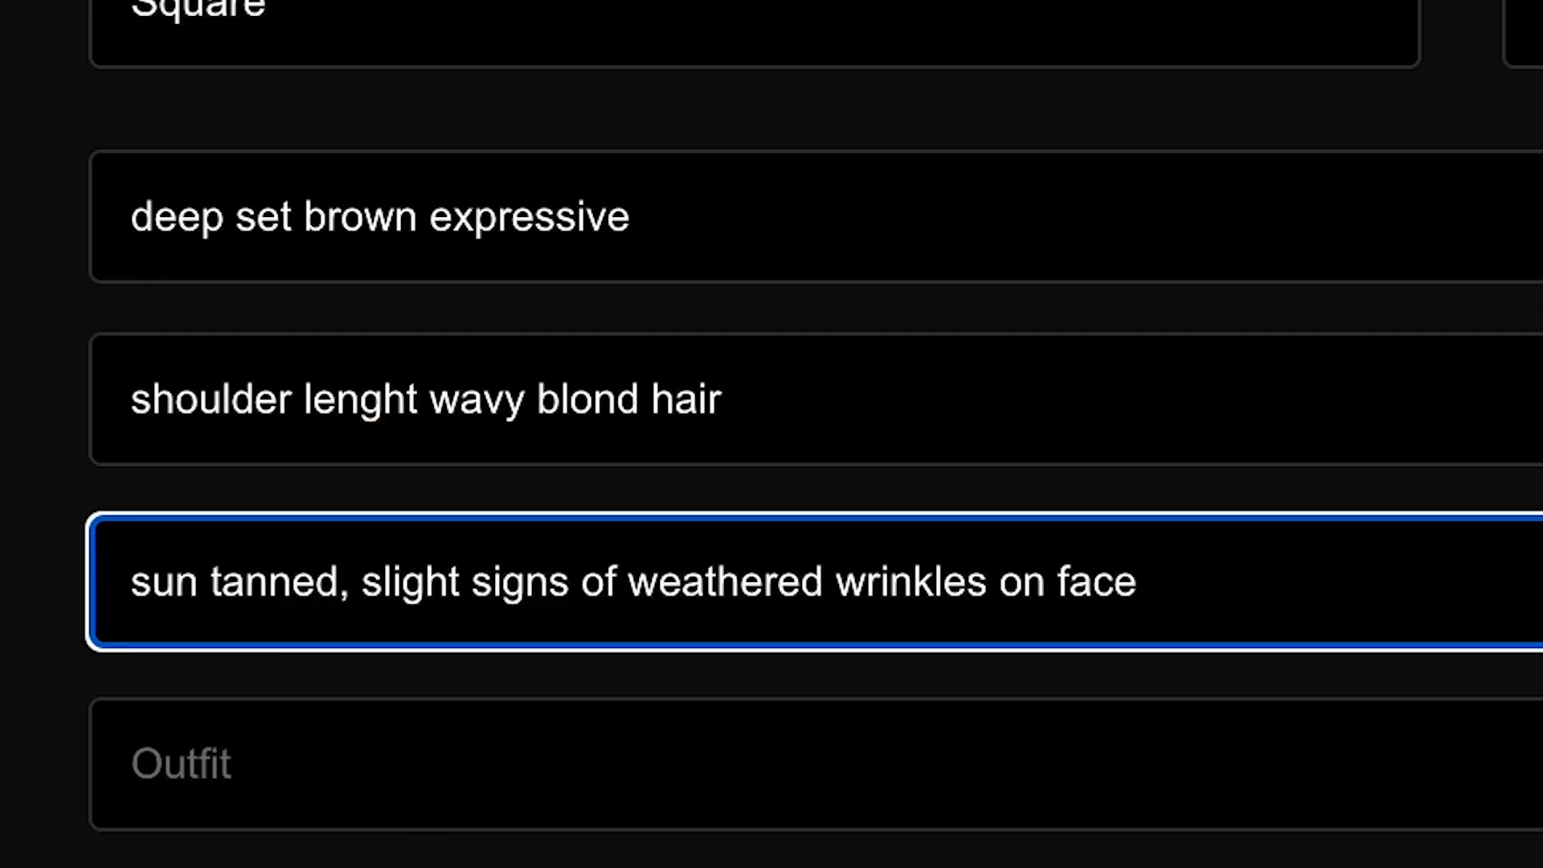
# - Set the outfit to "Stained white t-shirt, worn denim jeans, brown belt, red, brown and black cowboy boots" and the expression to "Easy-going, calm but alert"
pyautogui.press('Tab')
pyautogui.write('Staine')
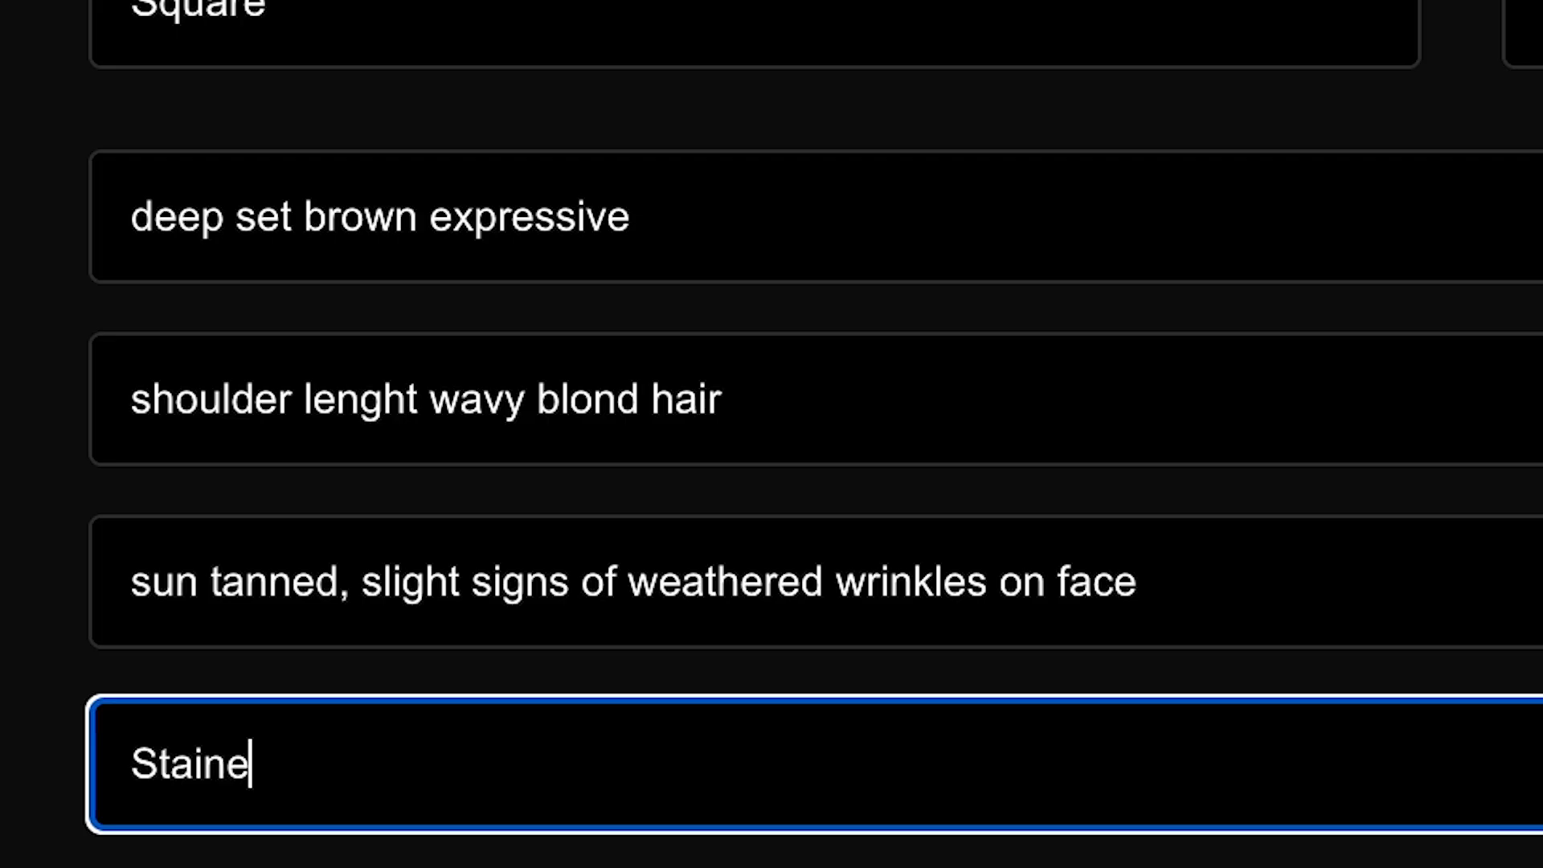
pyautogui.write('d white t-shirt, worn denim jeans, brown belt, red, brown and black co')
pyautogui.press('Tab')
pyautogui.write('Easy-going, calm but aler')
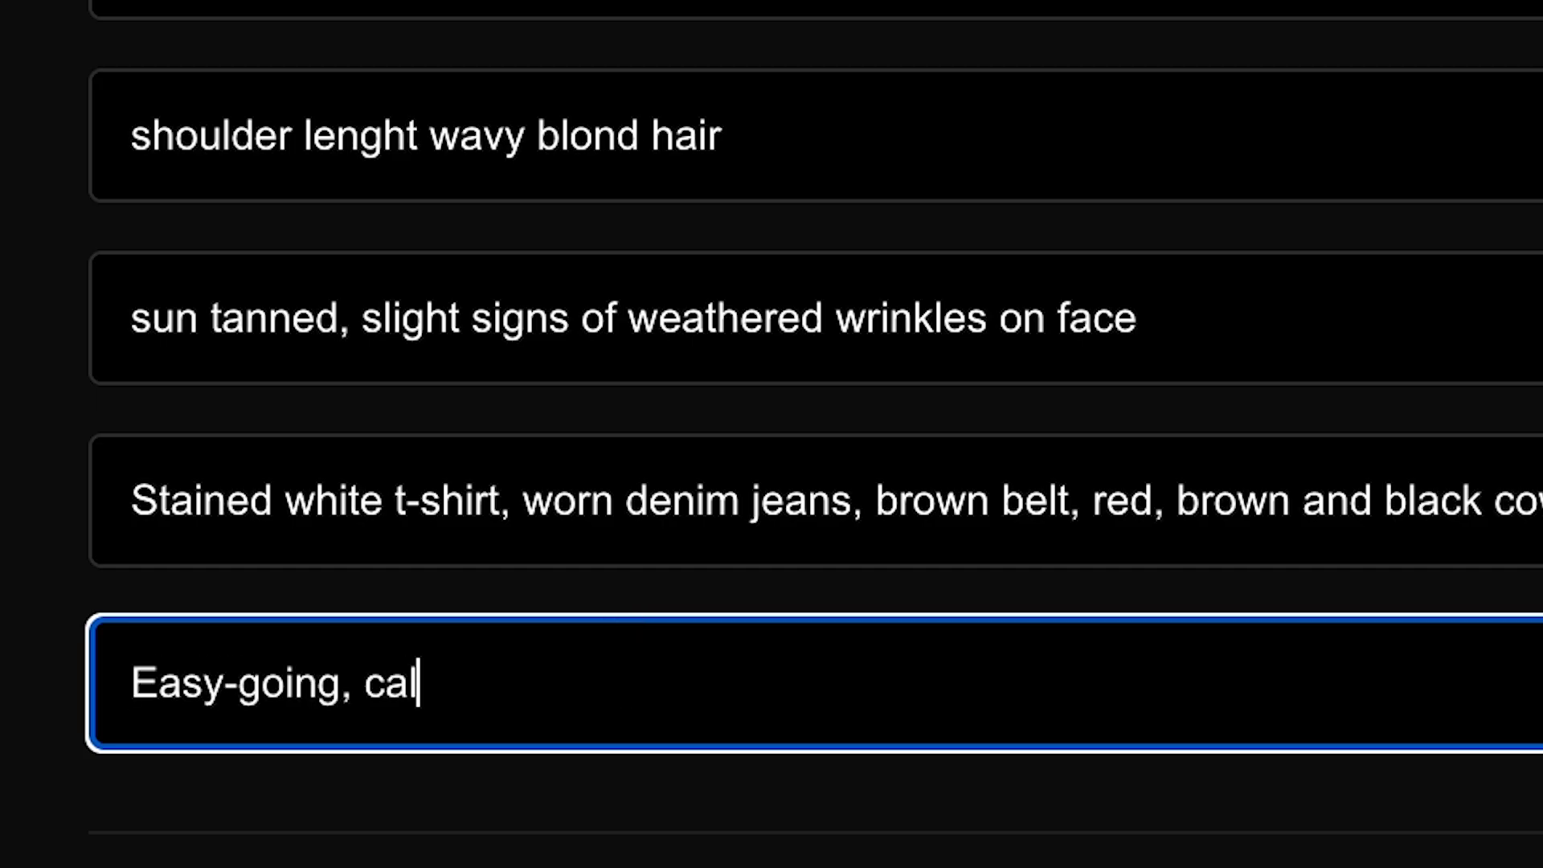
pyautogui.write('t')
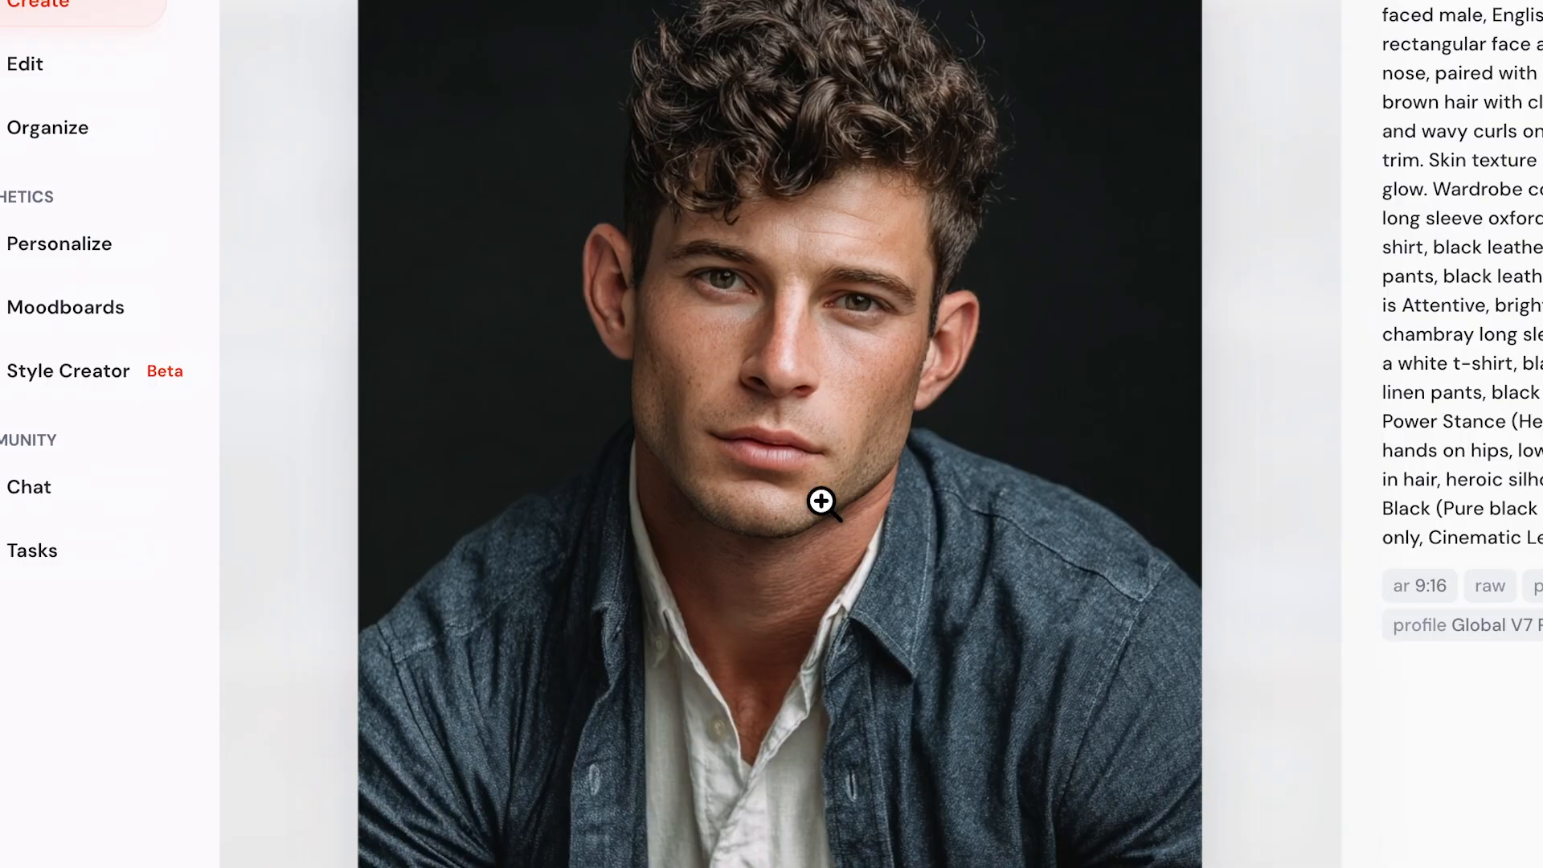
# - Copy the reference portrait's image address for facial consistency and save the finished character to the casting board
pyautogui.rightClick(805, 493)
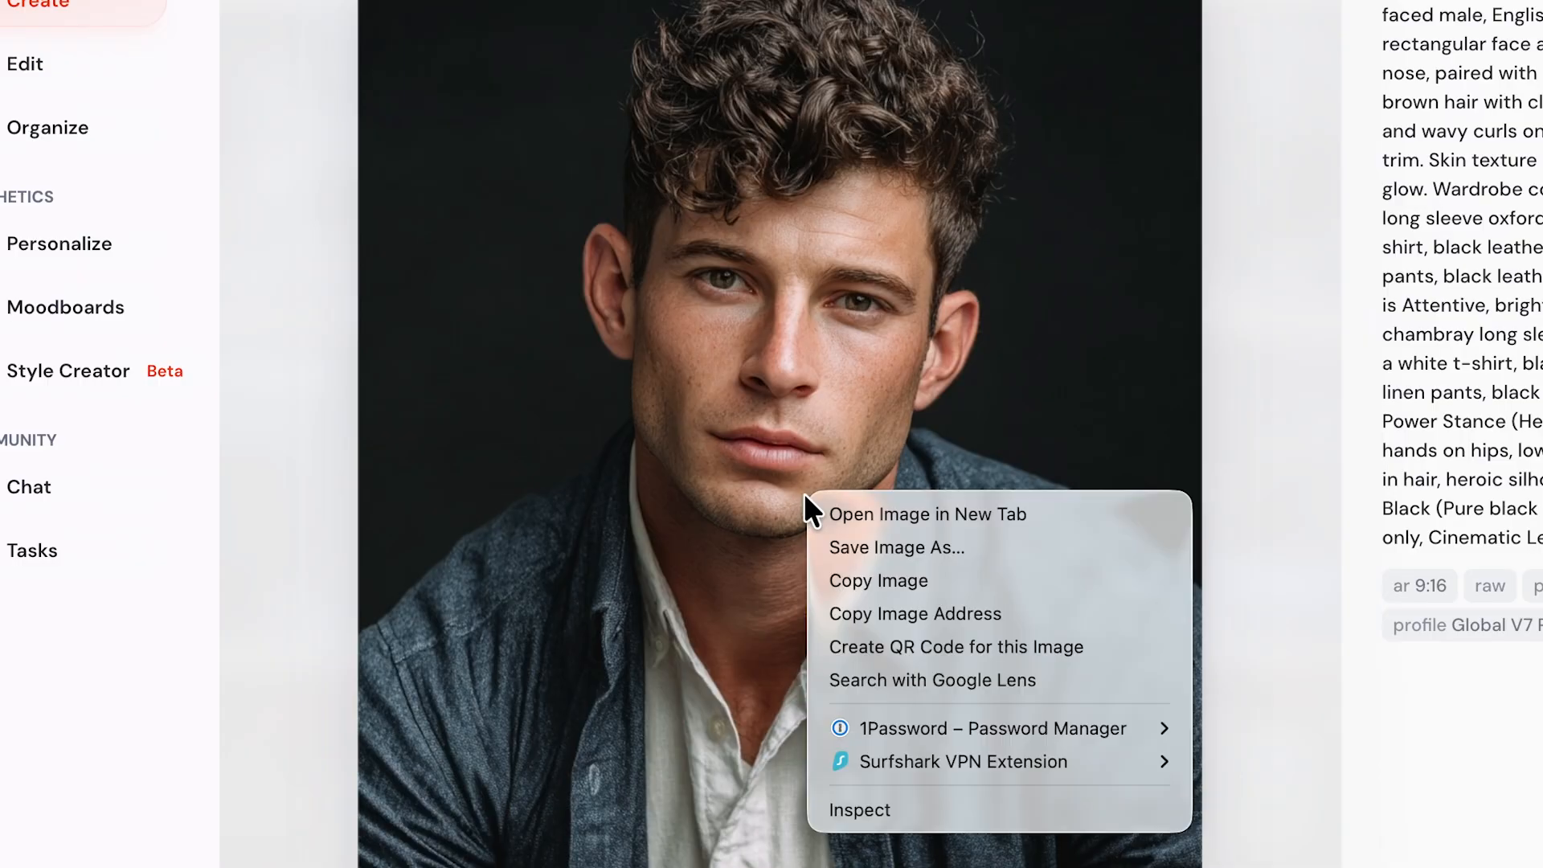
pyautogui.click(841, 613)
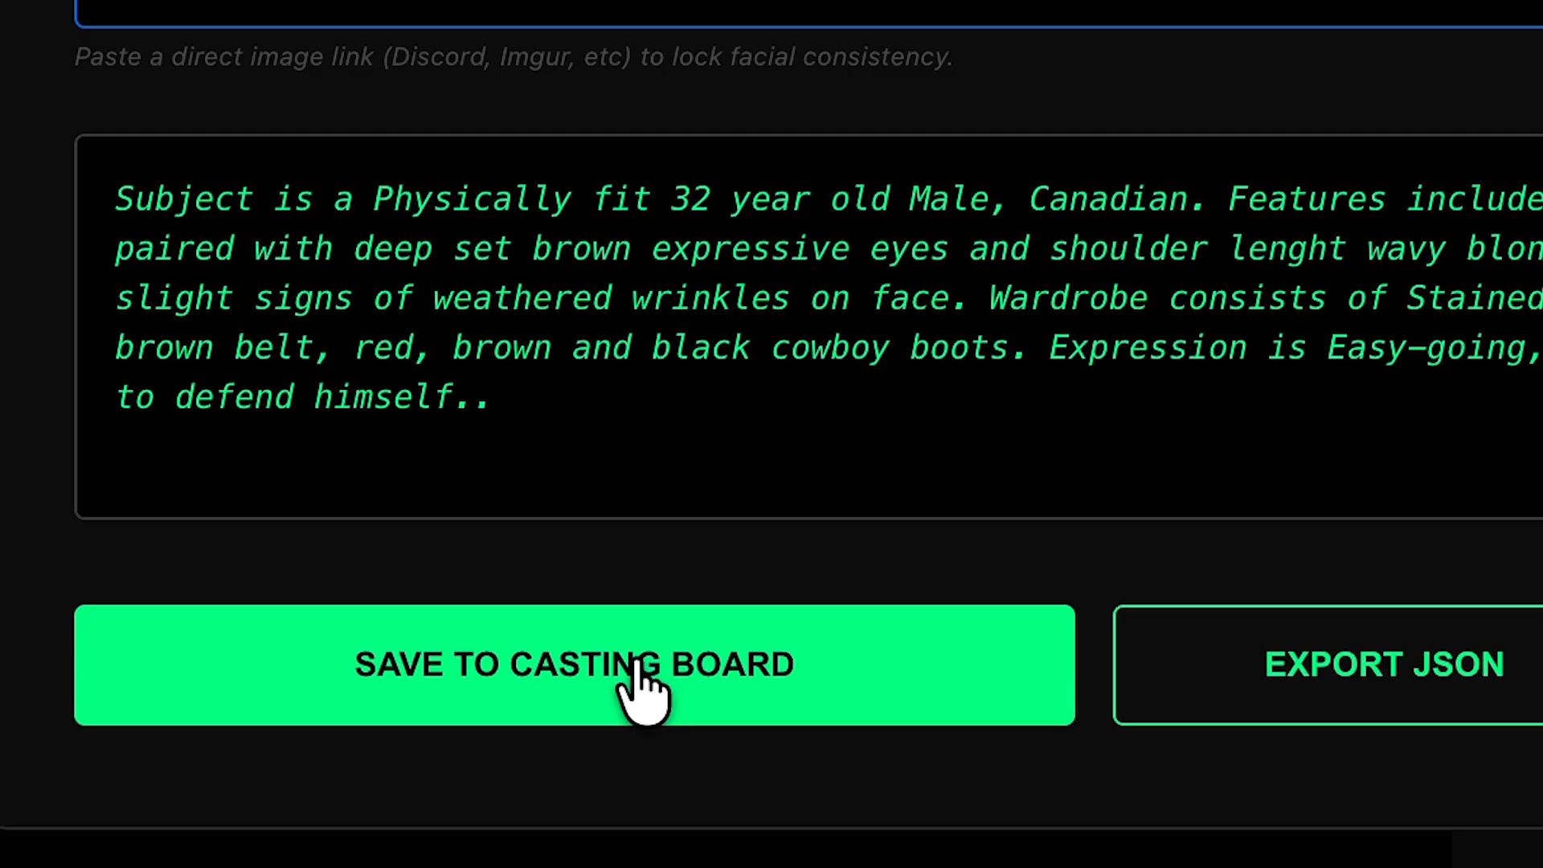
pyautogui.click(643, 687)
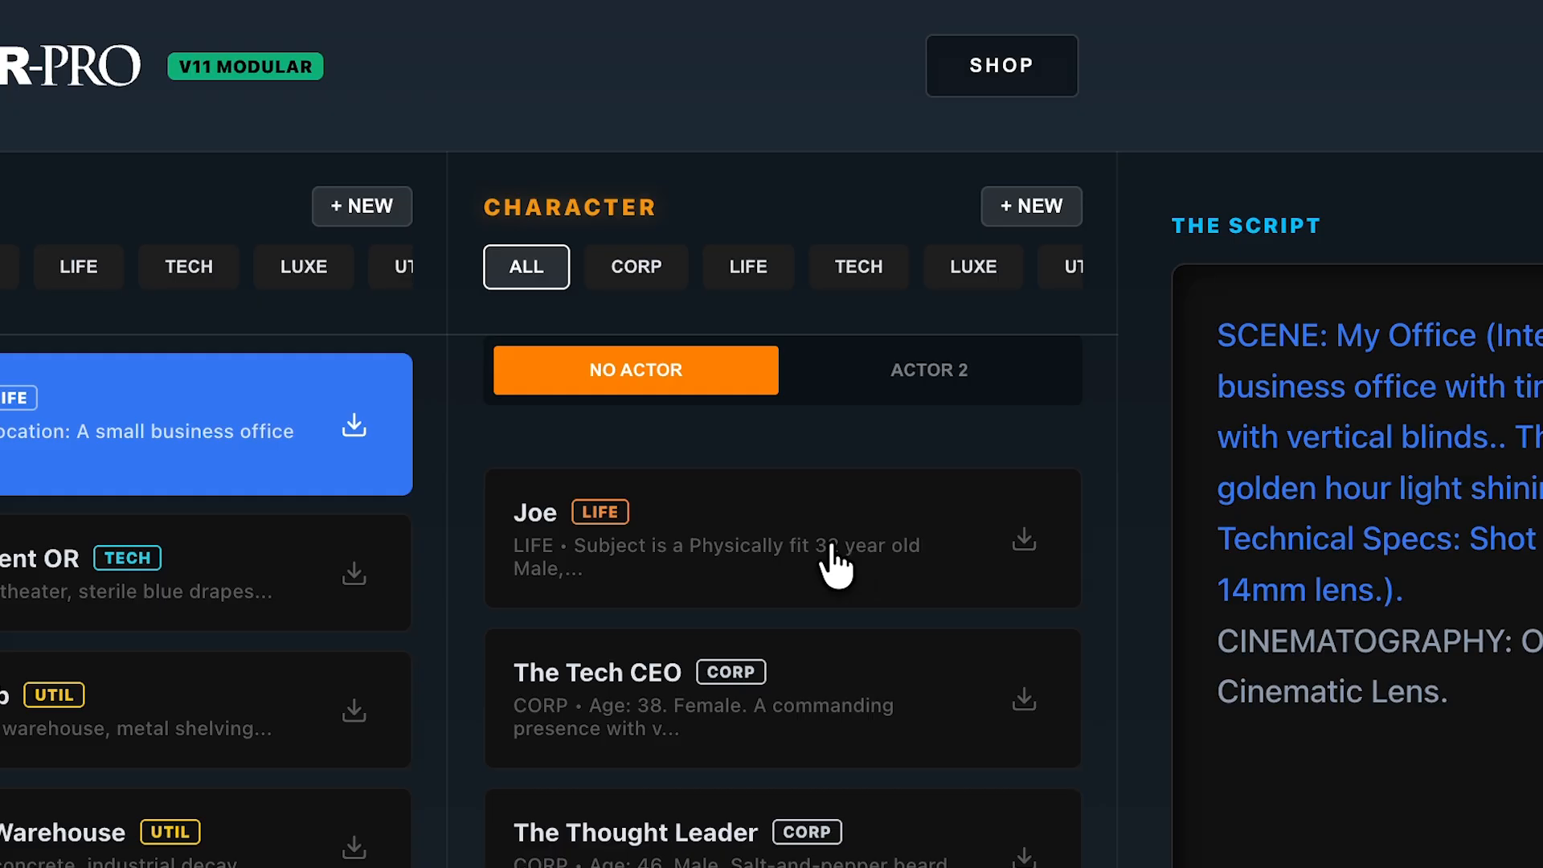
# - Export the custom character's sheet as JSON and select that character on the casting board
pyautogui.click(835, 563)
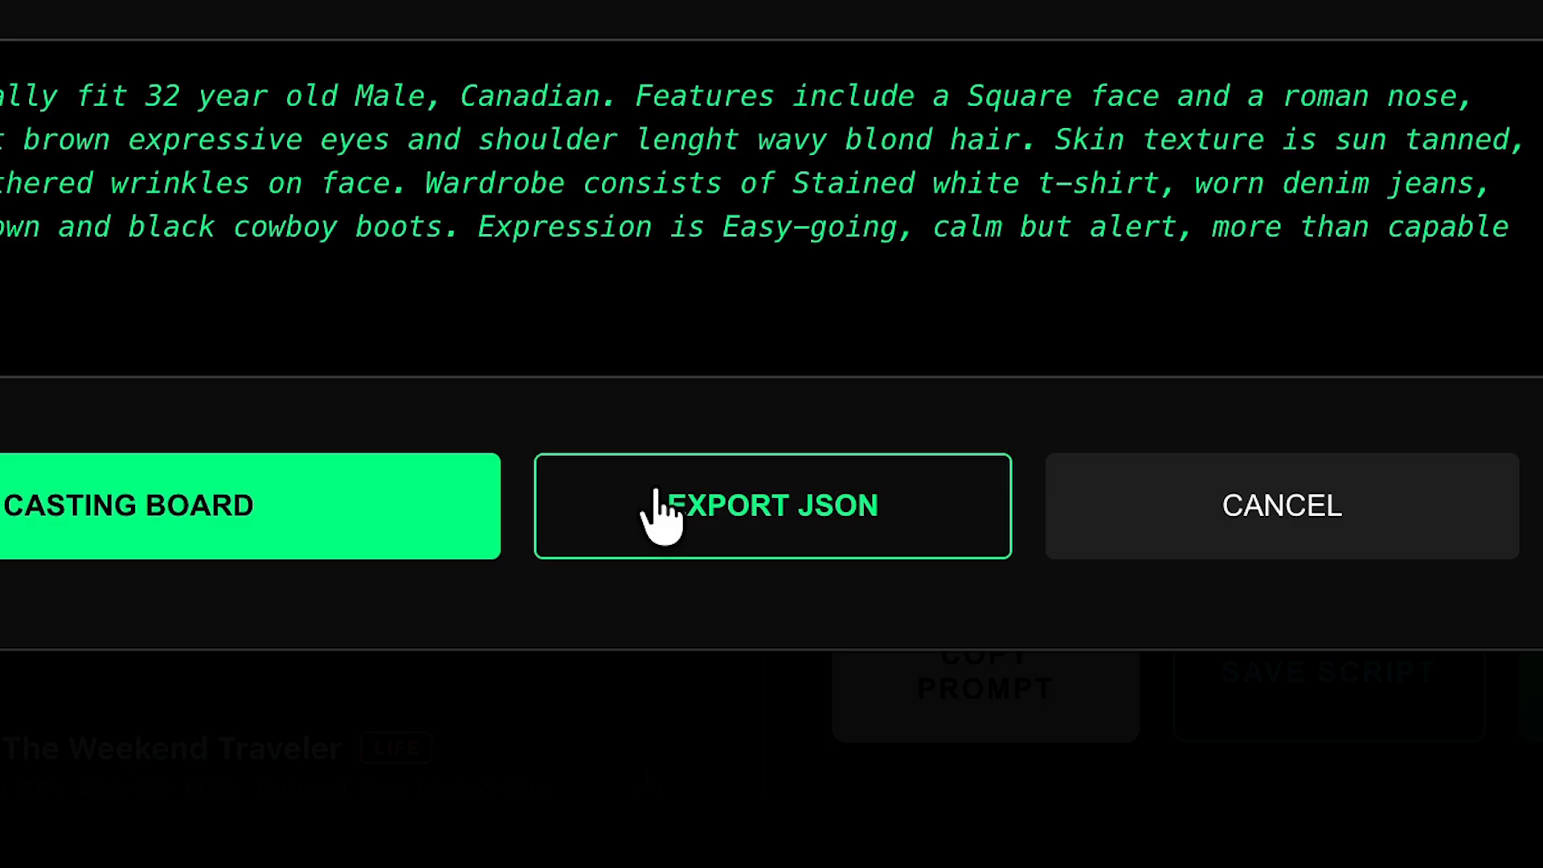
pyautogui.click(664, 514)
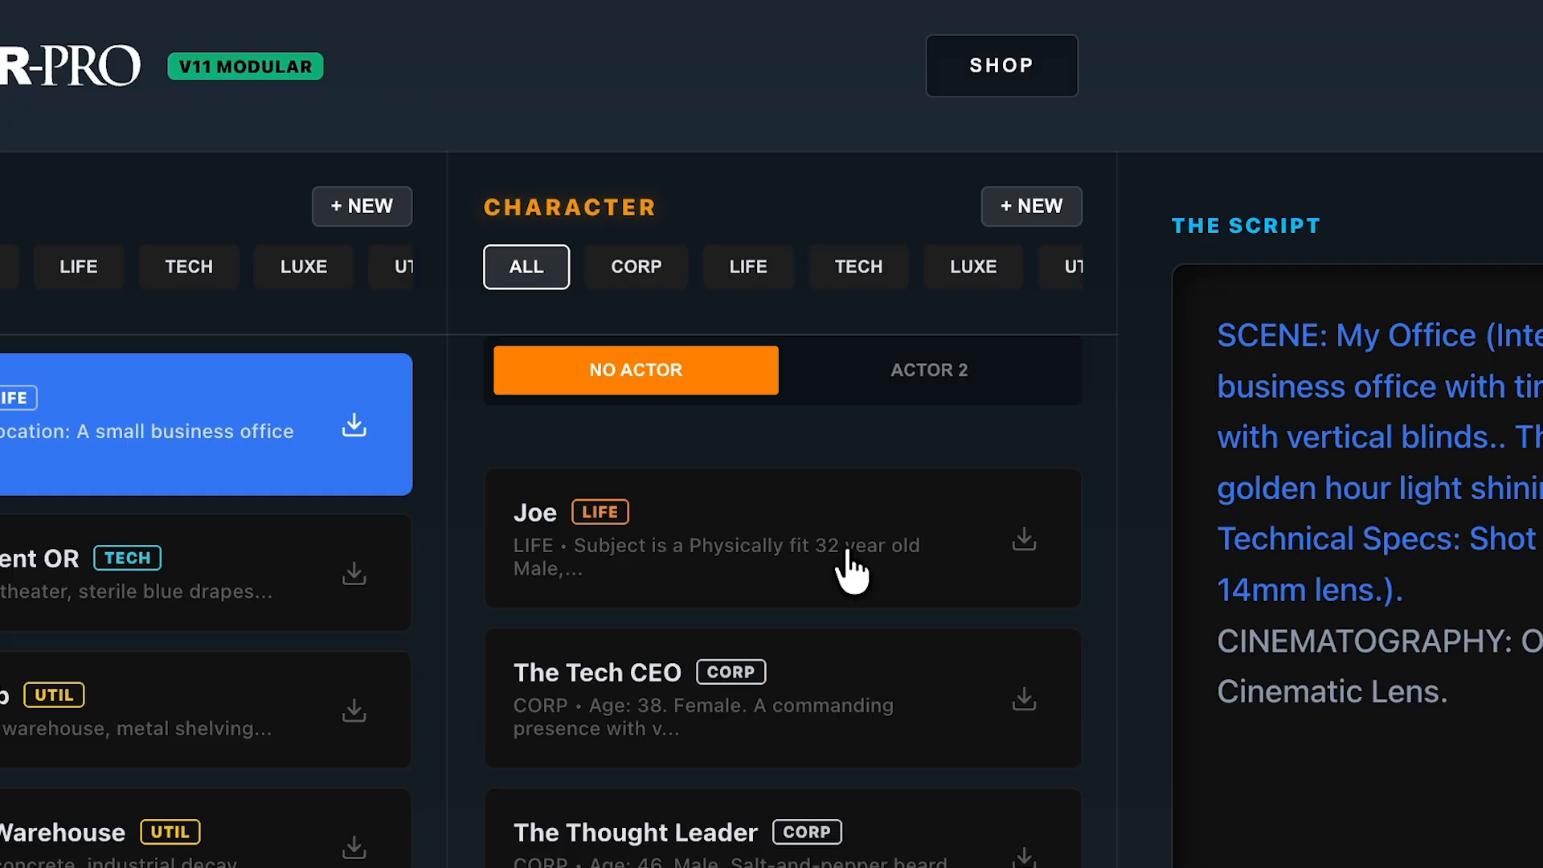
pyautogui.click(834, 548)
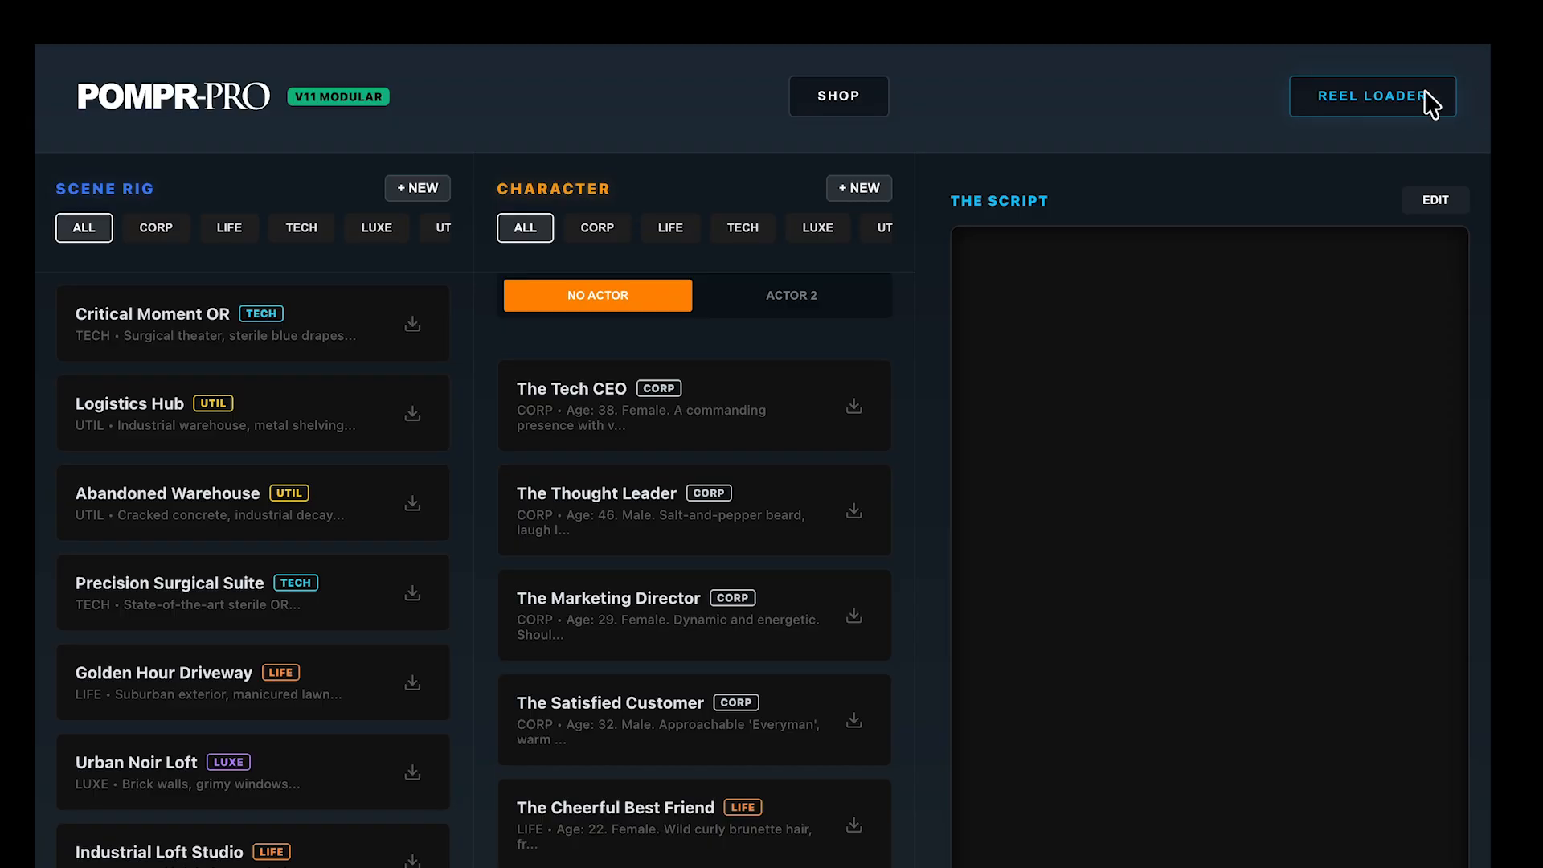
# - Import the exported 840-byte JSON file as a production reel through the Reel Loader
pyautogui.click(1389, 104)
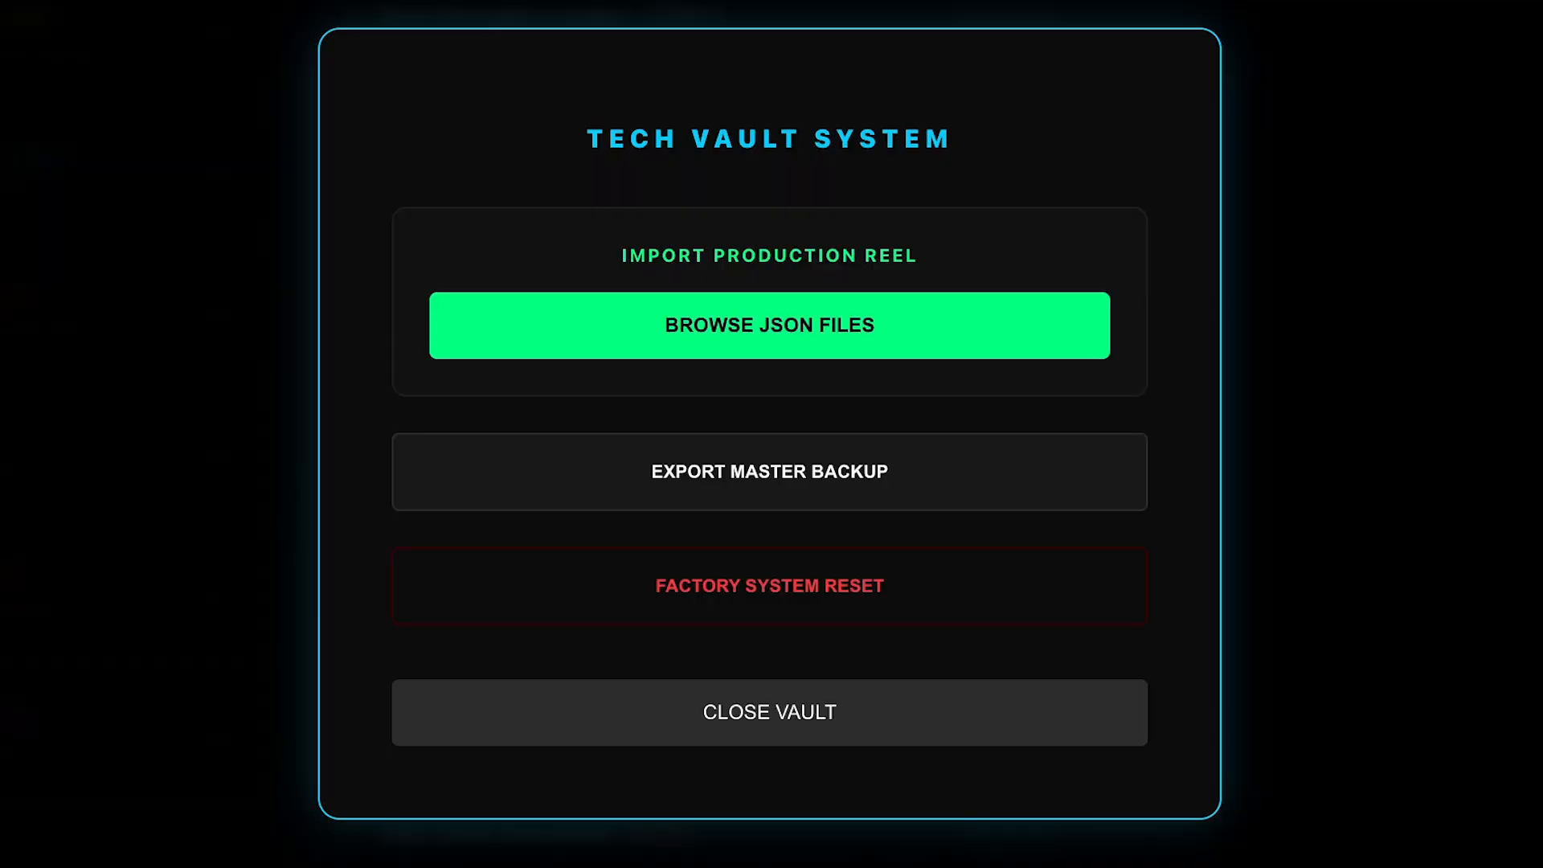
pyautogui.click(734, 332)
pyautogui.click(286, 161)
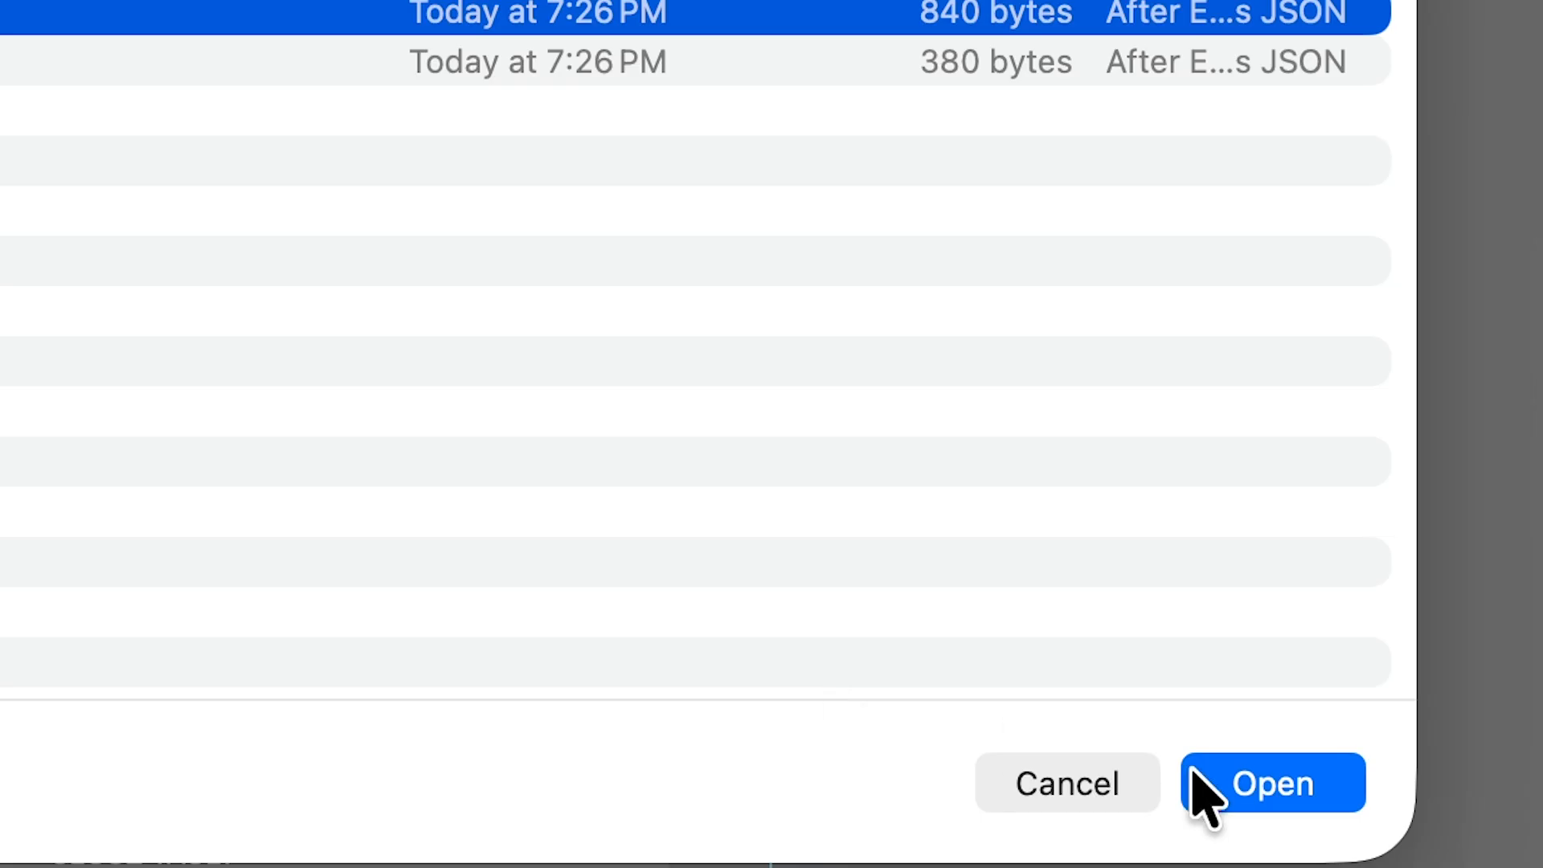
pyautogui.click(1294, 800)
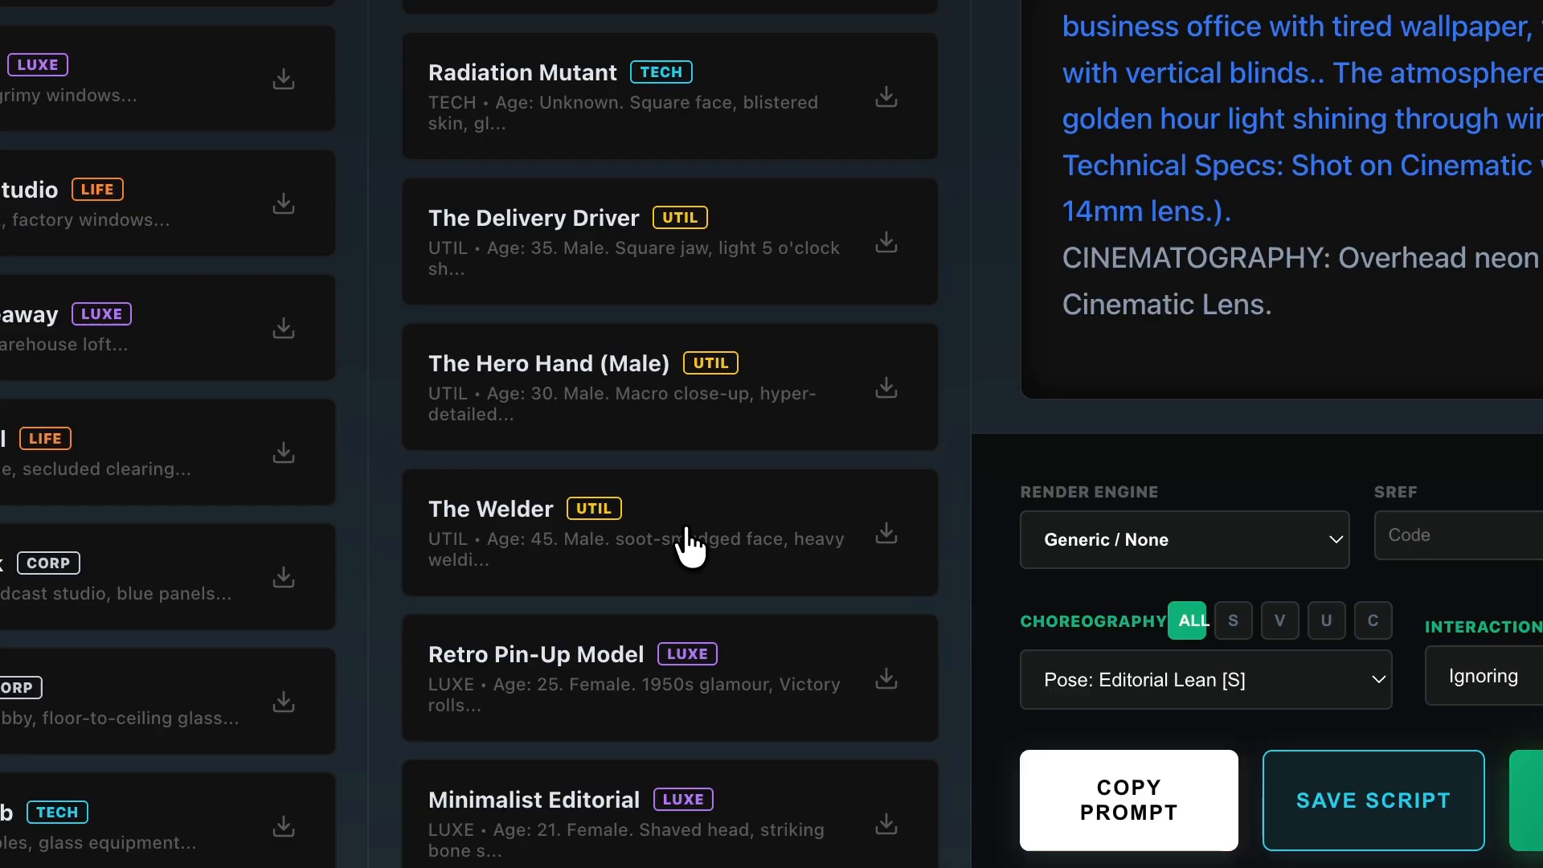
# - Cast The Welder as the character for the office scene's script
pyautogui.click(688, 543)
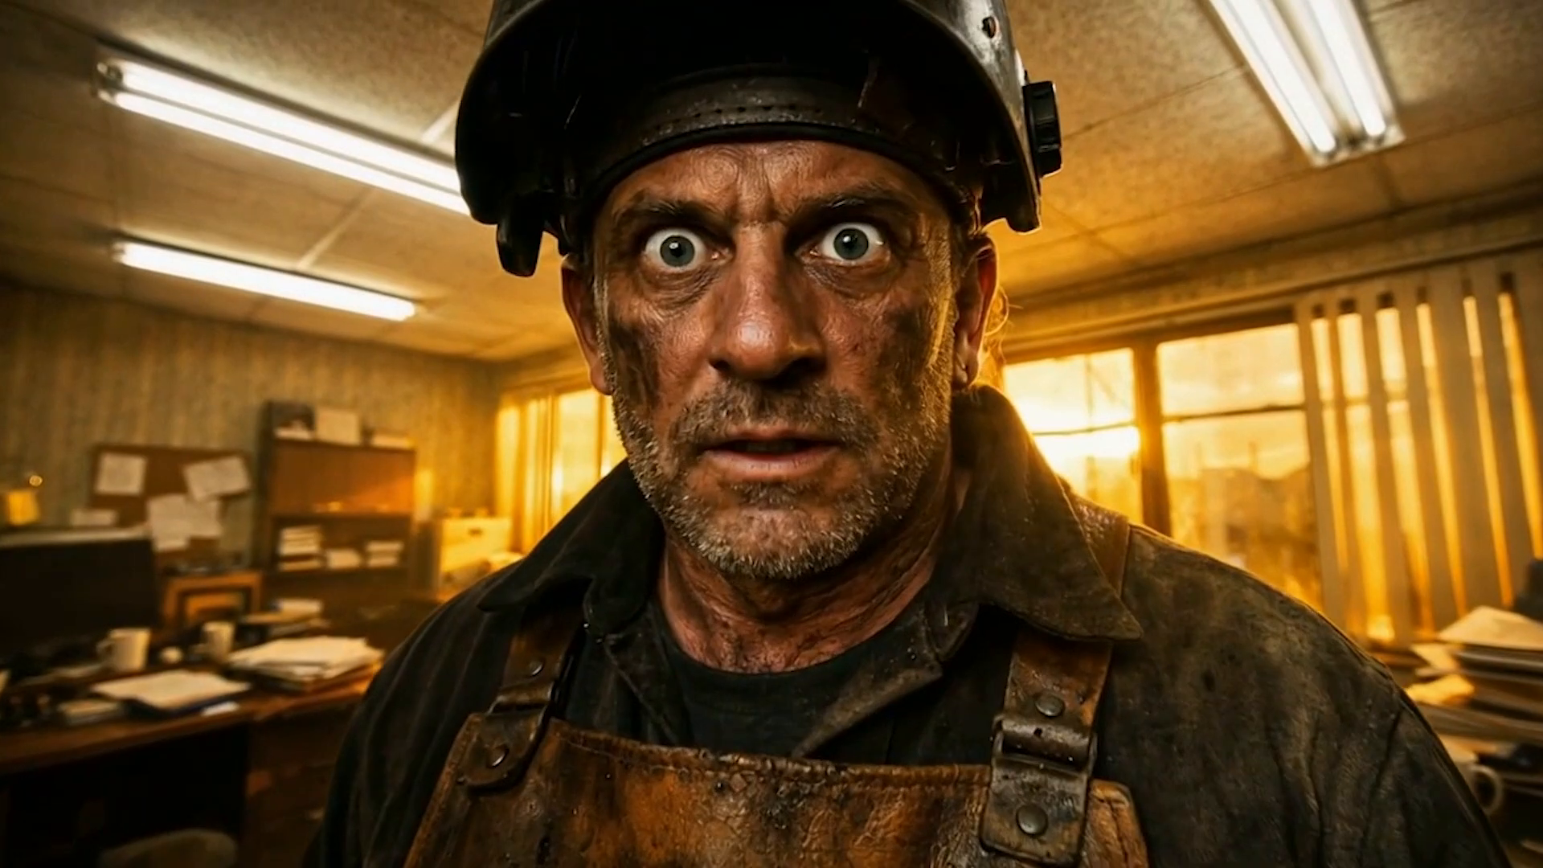